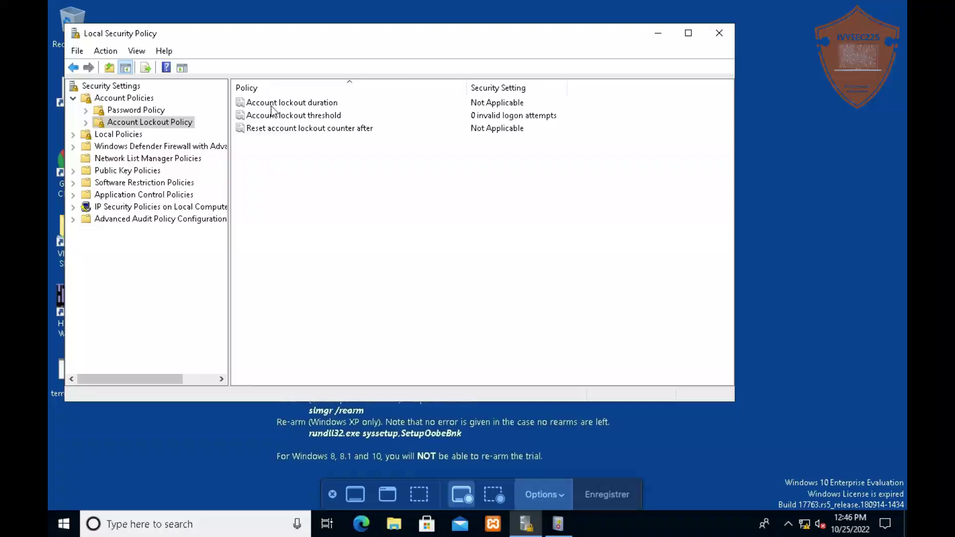
# Set the account lockout threshold to 3 invalid logon attempts and accept the 30-minute duration and reset values
pyautogui.doubleClick(270, 103)
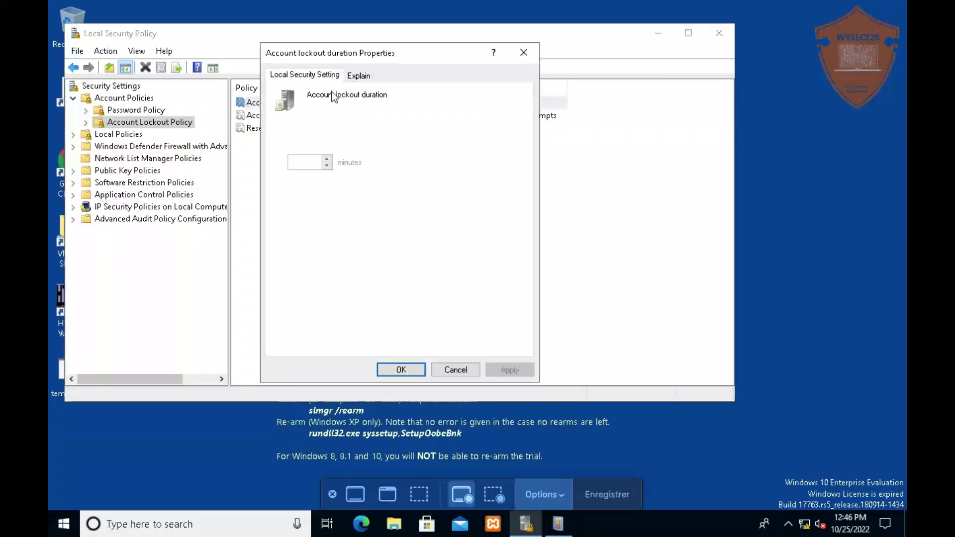
pyautogui.click(524, 53)
pyautogui.doubleClick(314, 115)
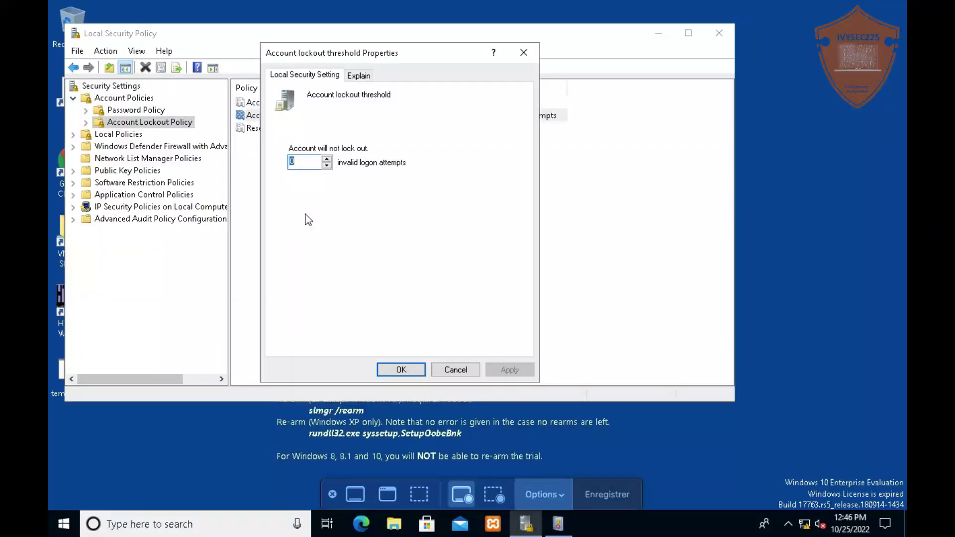
pyautogui.write('a')
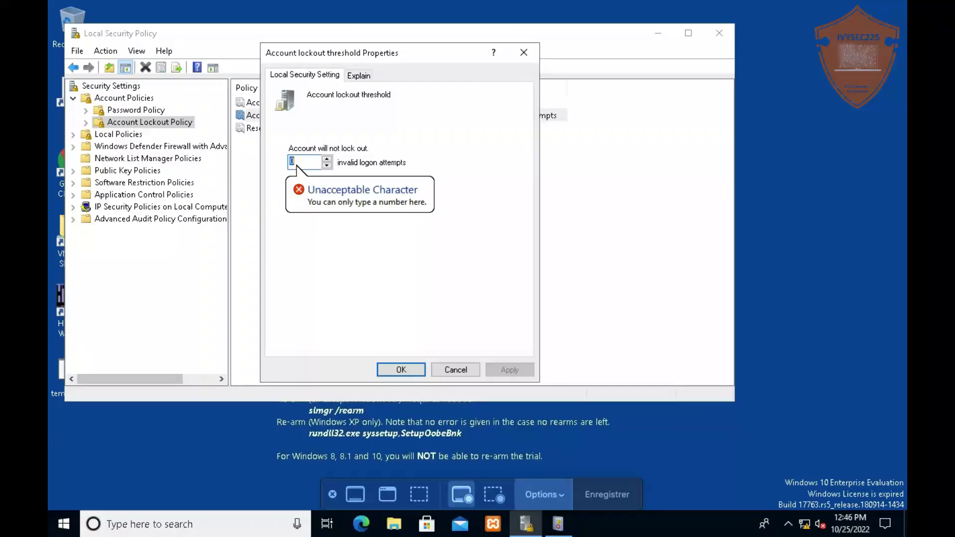
pyautogui.write('3')
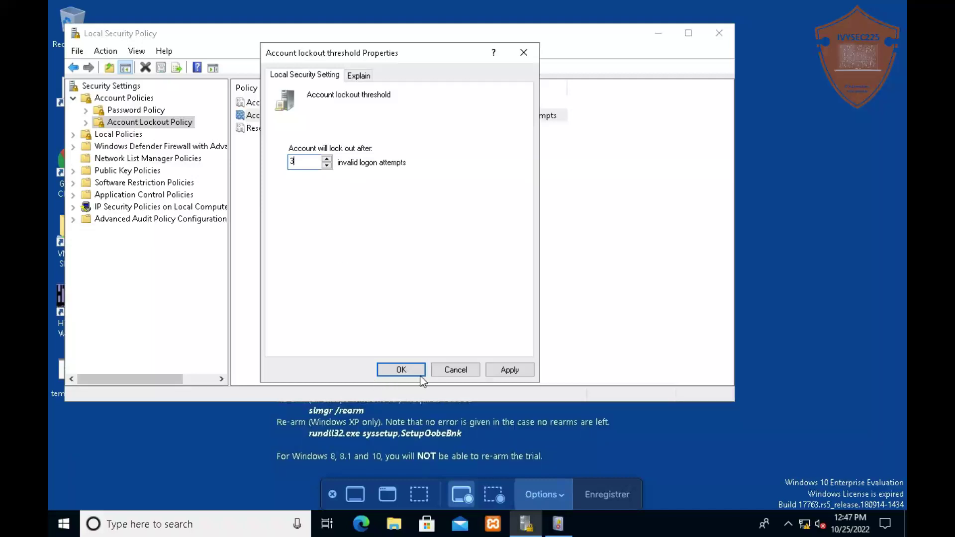
pyautogui.click(508, 369)
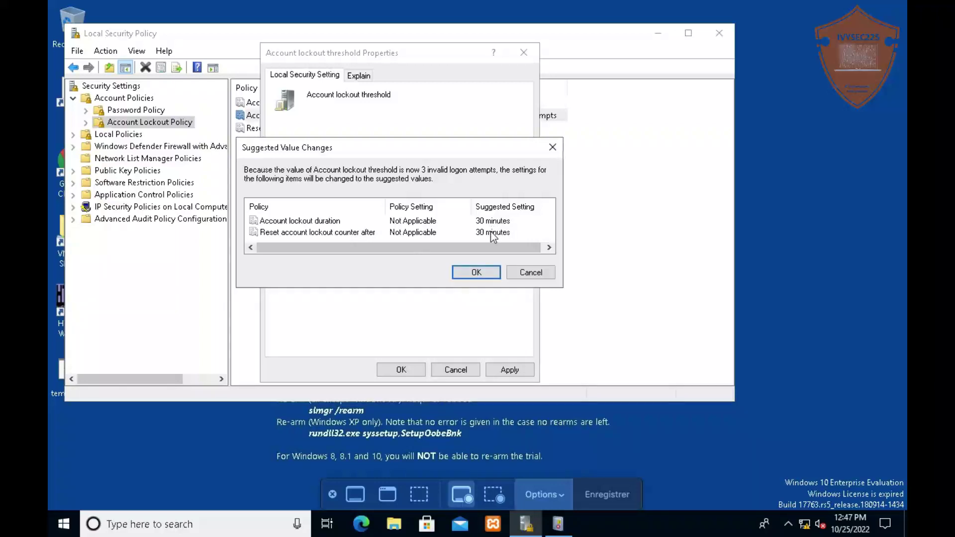
pyautogui.click(476, 272)
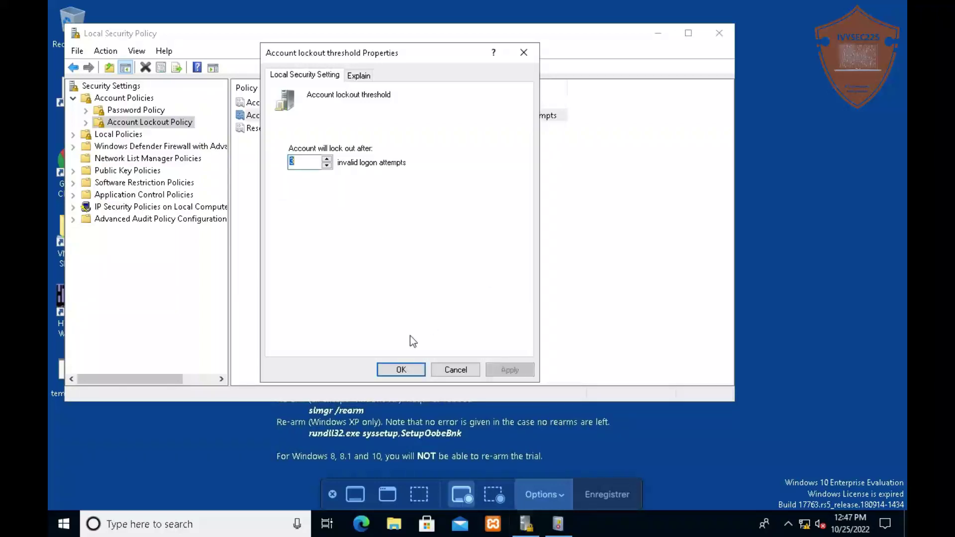
pyautogui.click(398, 370)
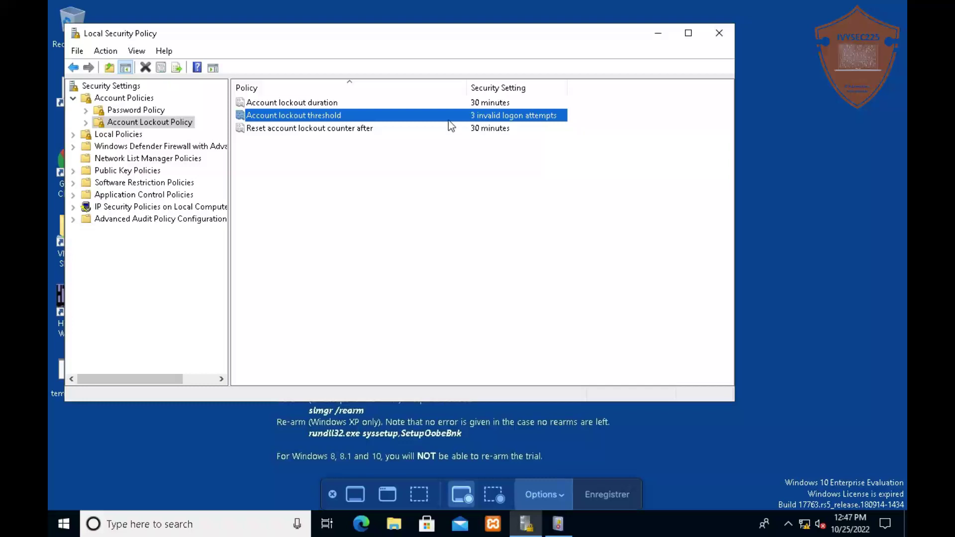
# Collapse Account Policies and open User Rights Assignment under Local Policies
pyautogui.click(318, 129)
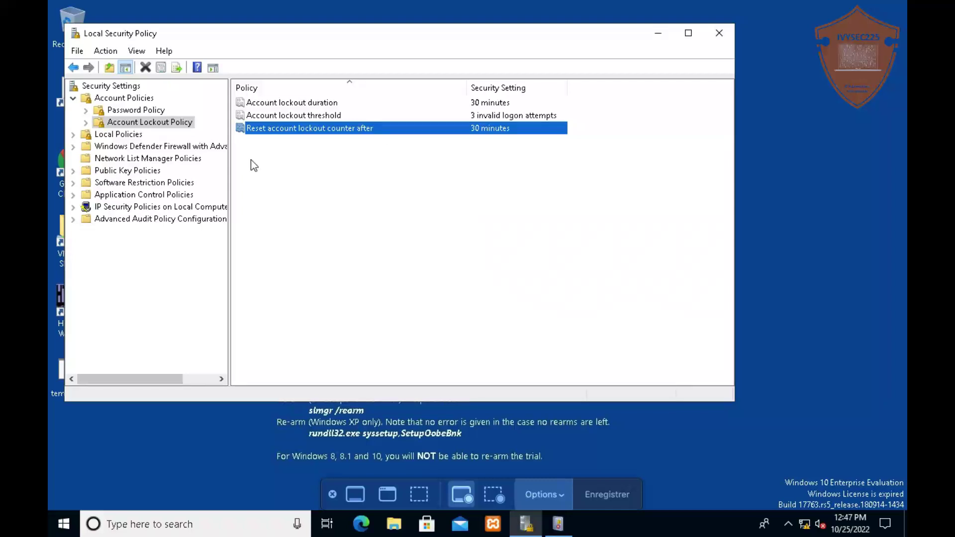
pyautogui.click(90, 123)
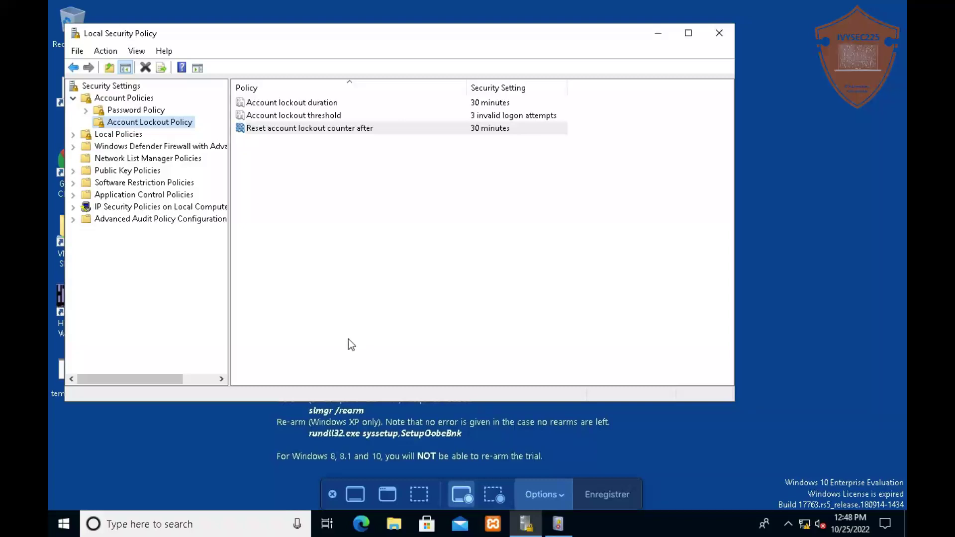
pyautogui.click(73, 97)
pyautogui.click(73, 111)
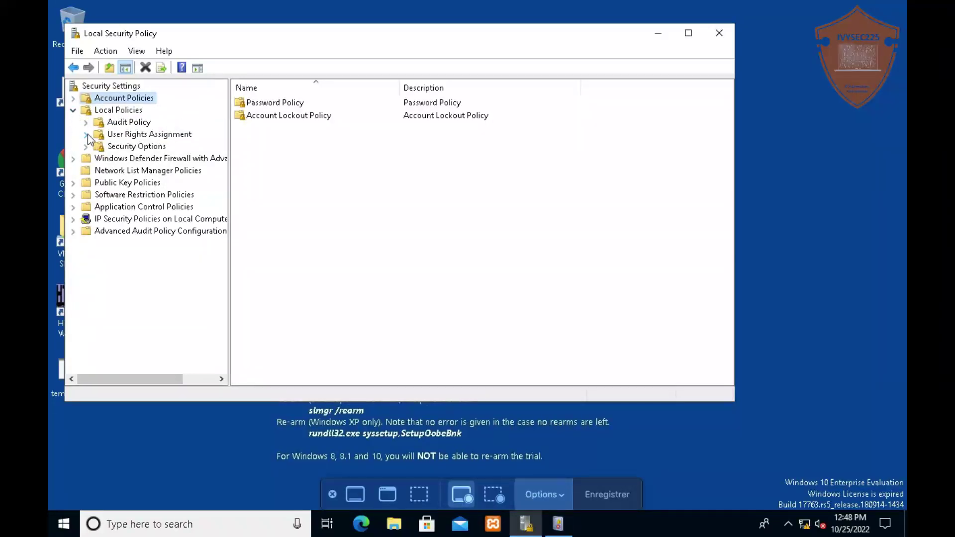
pyautogui.click(161, 136)
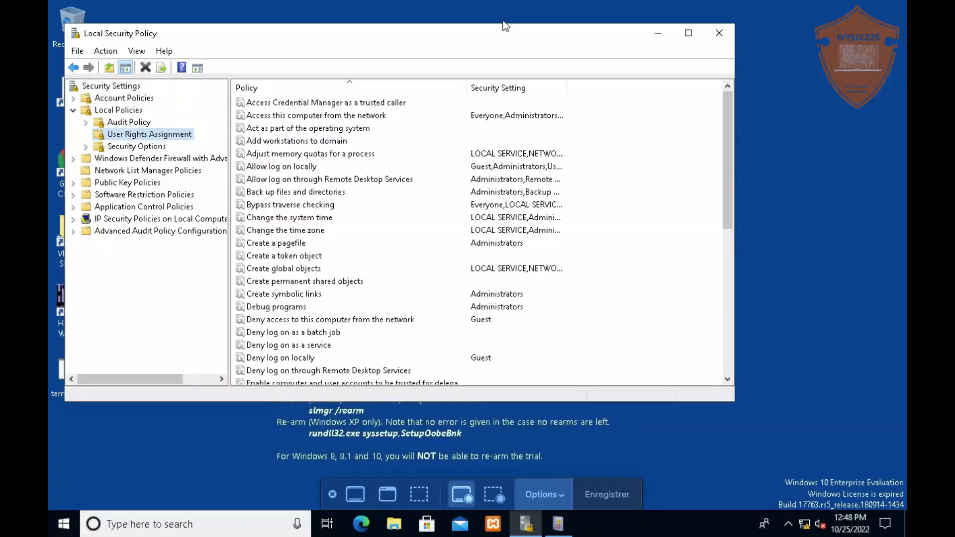
# Widen the Policy column, scroll the rights list, and check Deny log on locally (Guest only) without changes
pyautogui.moveTo(466, 87); pyautogui.dragTo(487, 87)
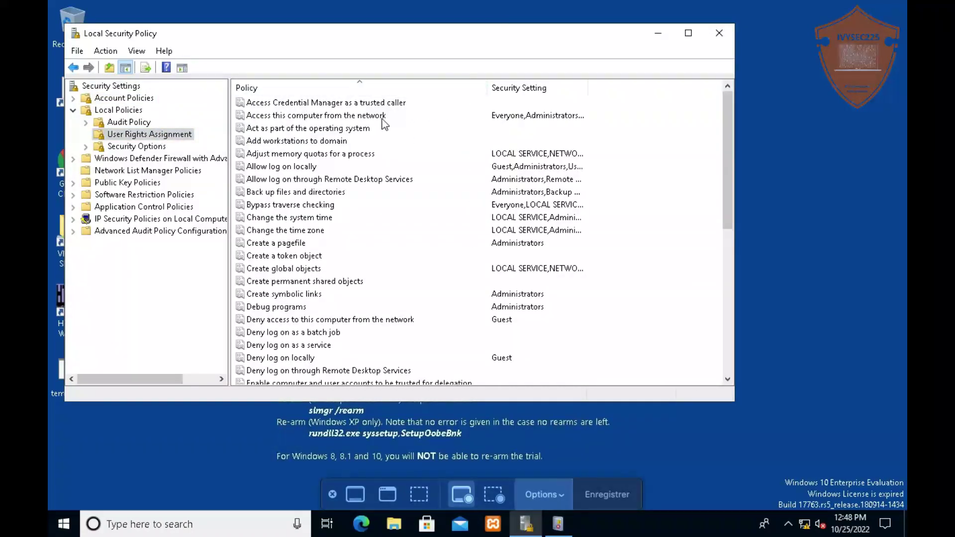
pyautogui.scroll(-1, 358, 195)
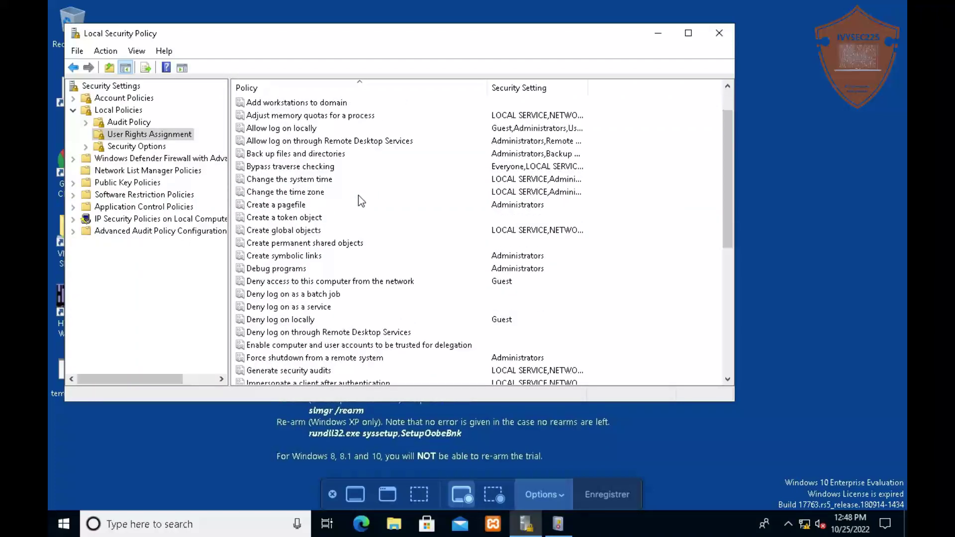
pyautogui.scroll(-4, 358, 195)
pyautogui.scroll(-2, 358, 195)
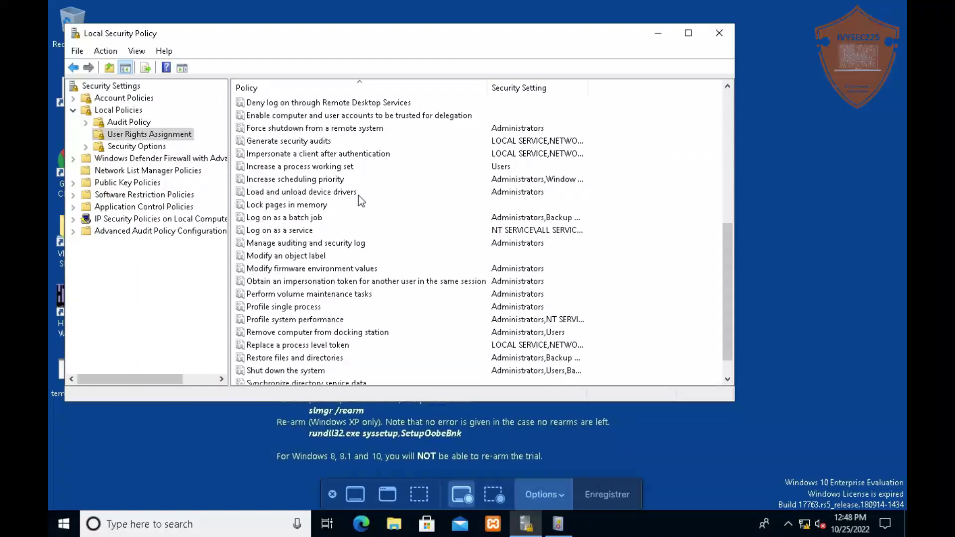
pyautogui.scroll(4, 358, 195)
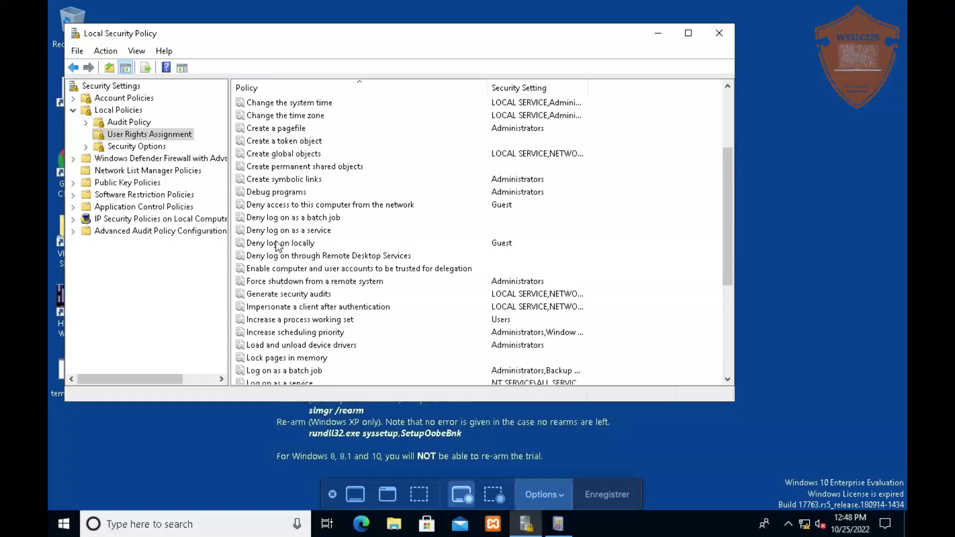
pyautogui.doubleClick(300, 249)
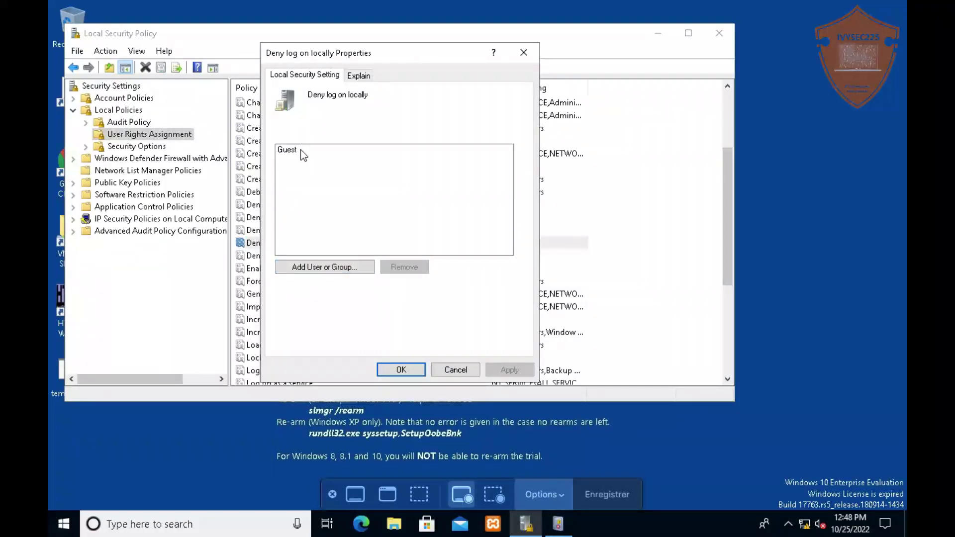
pyautogui.click(456, 370)
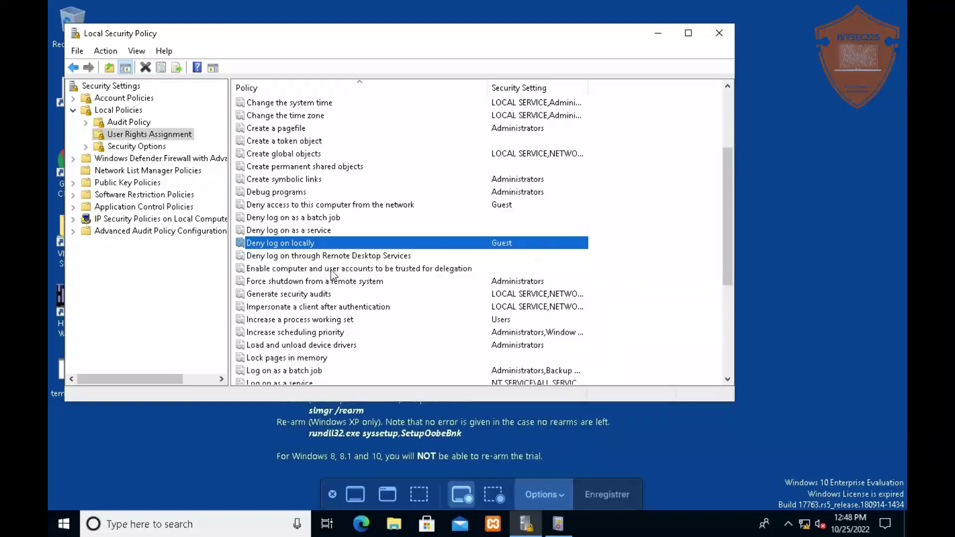
pyautogui.press('Up')
pyautogui.press('Up')
pyautogui.press('Up')
pyautogui.press('Up')
pyautogui.press('Up')
pyautogui.press('Up')
pyautogui.press('Up')
pyautogui.press('Up')
pyautogui.press('Up')
pyautogui.press('Up')
pyautogui.press('Up')
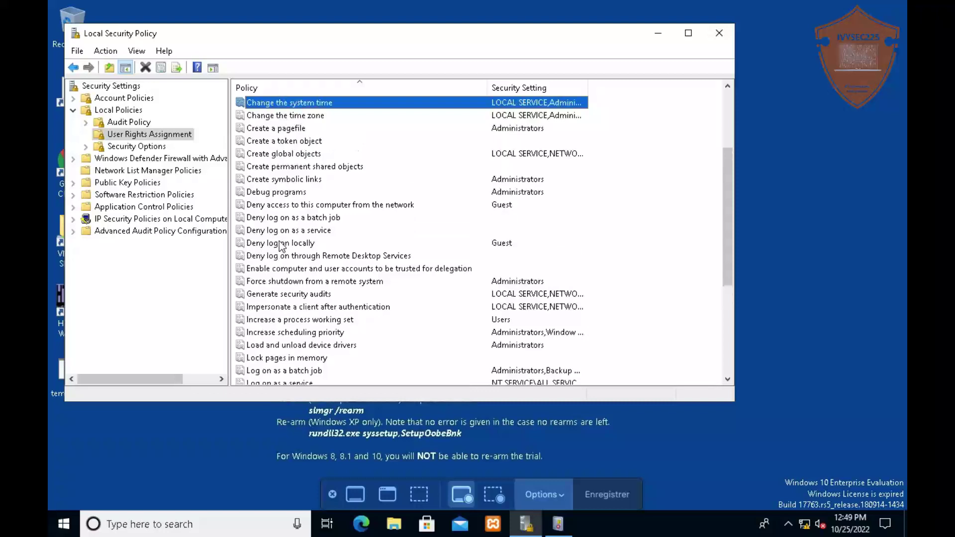
pyautogui.press('Down')
pyautogui.press('Down')
pyautogui.press('Down')
pyautogui.press('Up')
pyautogui.press('Up')
pyautogui.press('Up')
pyautogui.press('Up')
pyautogui.press('Up')
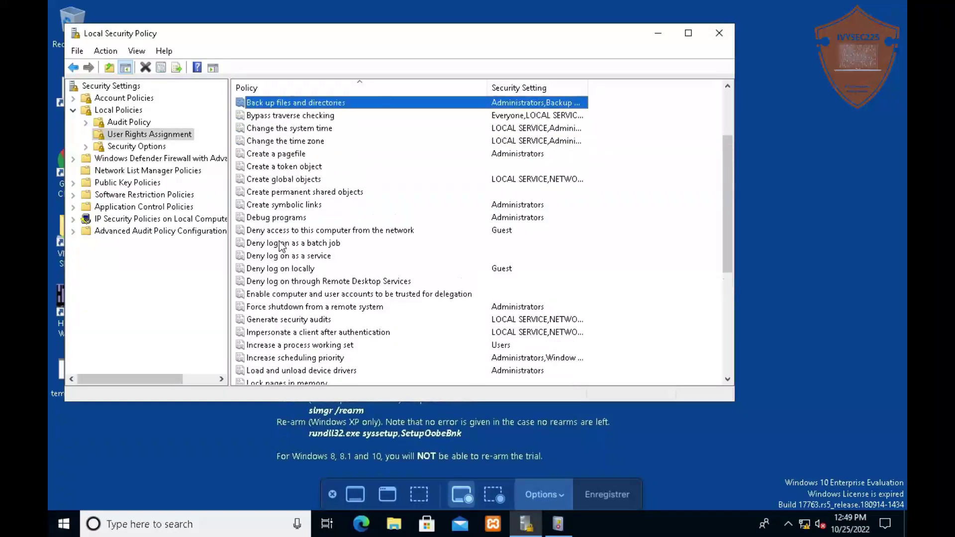
pyautogui.press('Down')
pyautogui.press('Down')
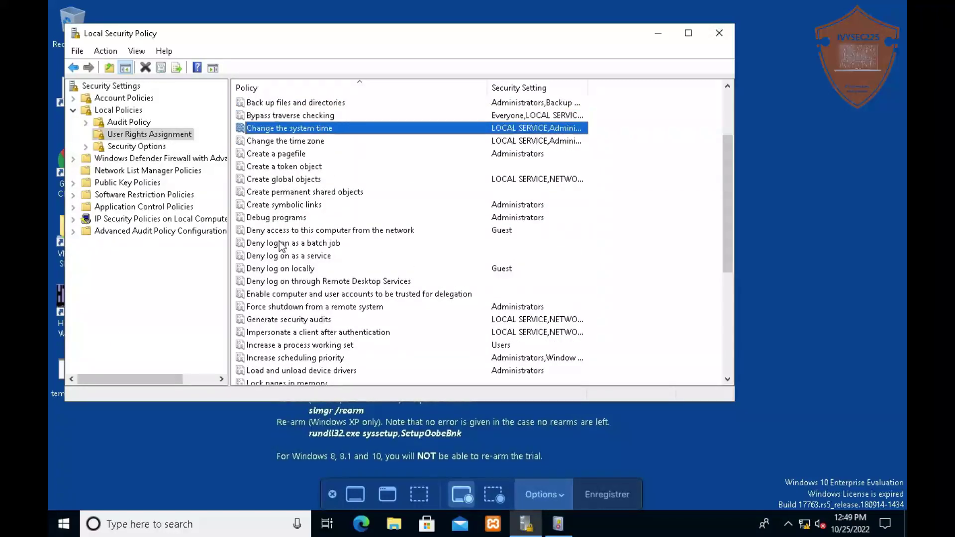
pyautogui.doubleClick(275, 131)
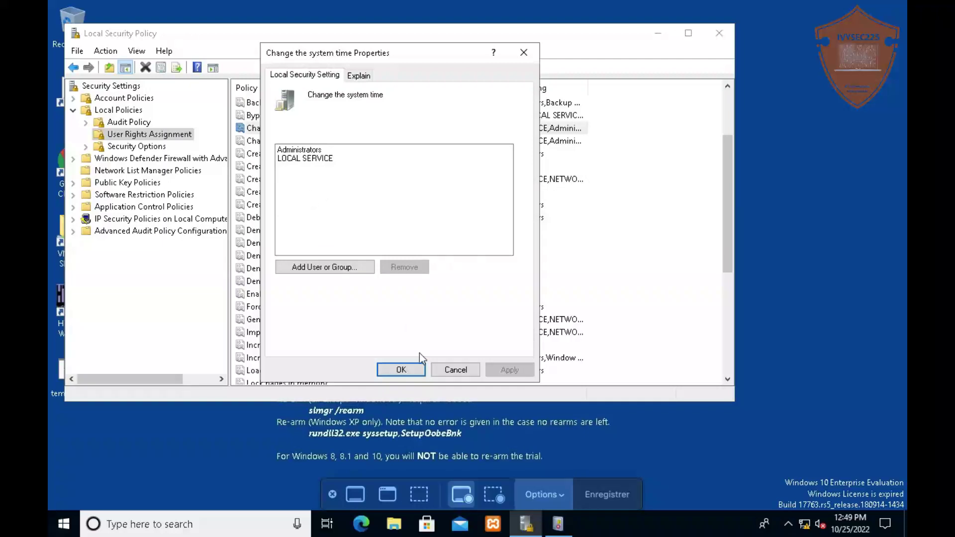
pyautogui.click(454, 370)
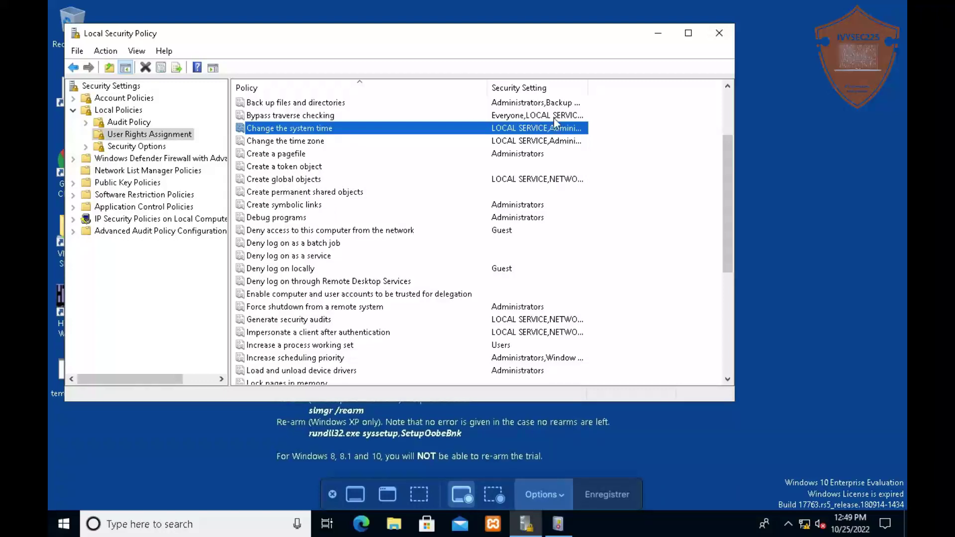
pyautogui.click(307, 103)
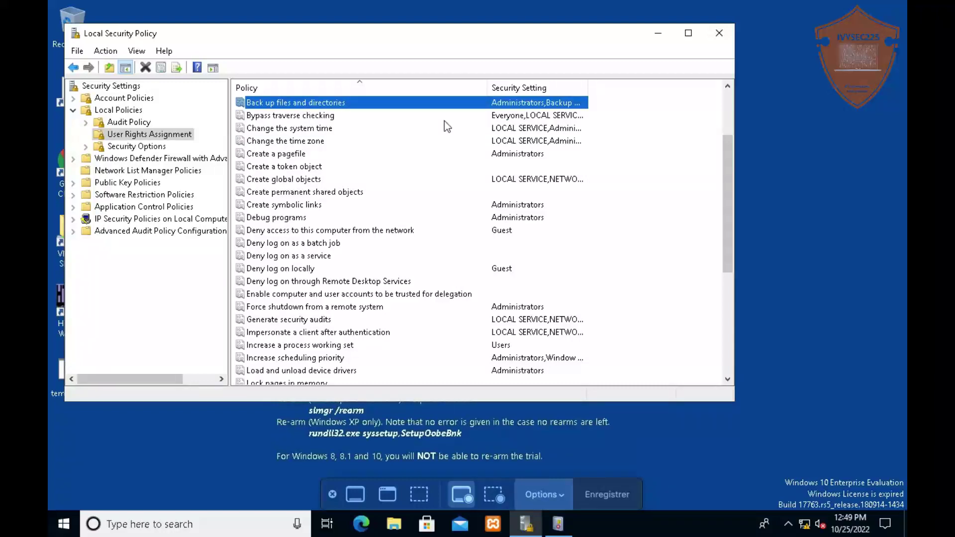
pyautogui.click(317, 128)
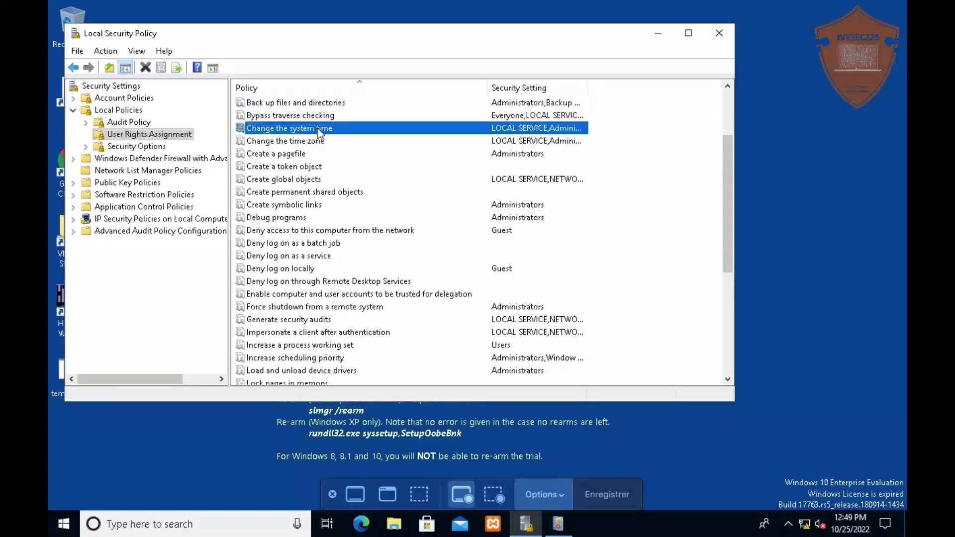
pyautogui.click(294, 271)
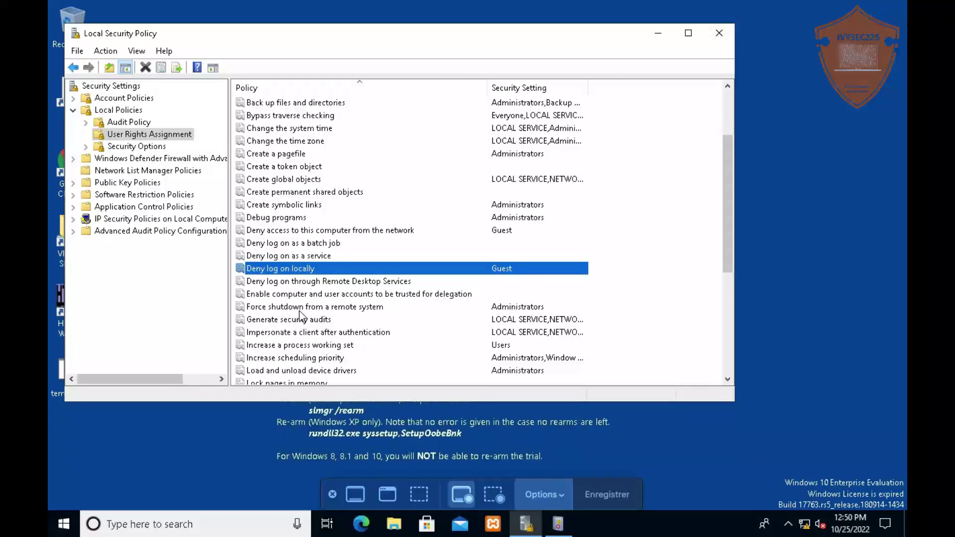
pyautogui.click(322, 345)
pyautogui.scroll(-3, 379, 263)
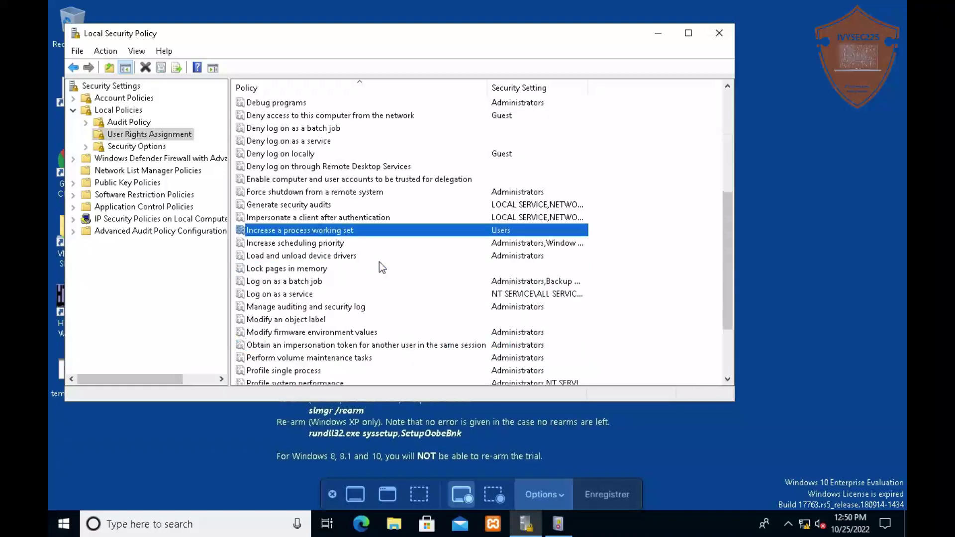
pyautogui.scroll(-2, 380, 262)
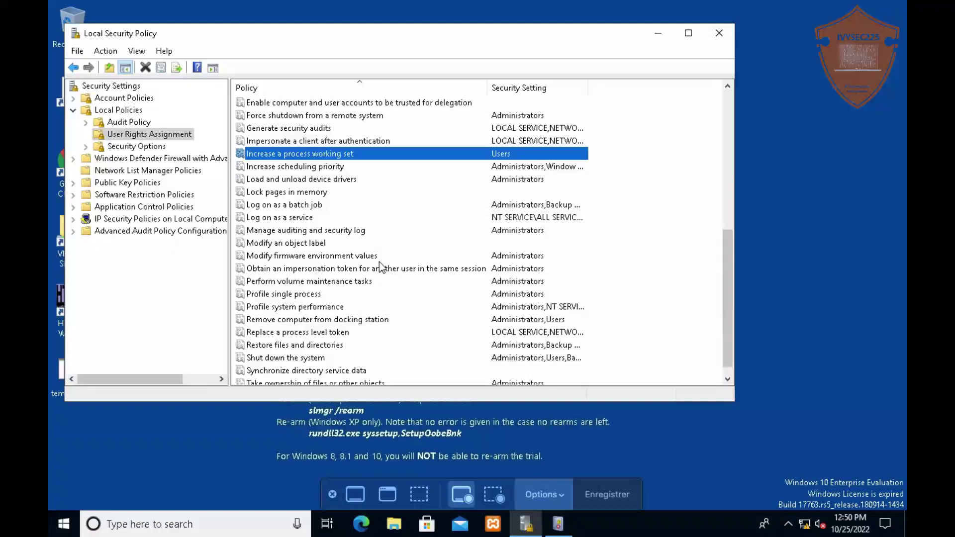
pyautogui.scroll(-1, 281, 331)
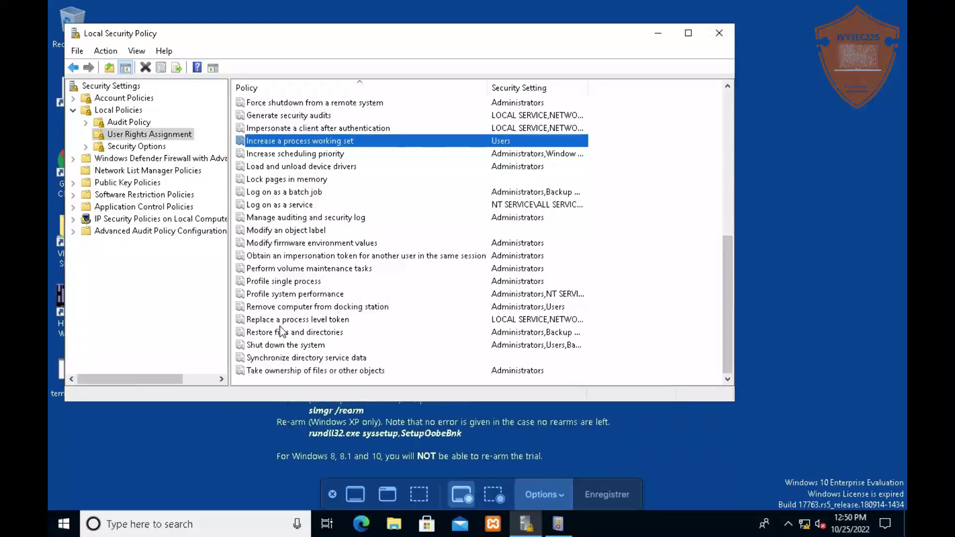
pyautogui.click(283, 346)
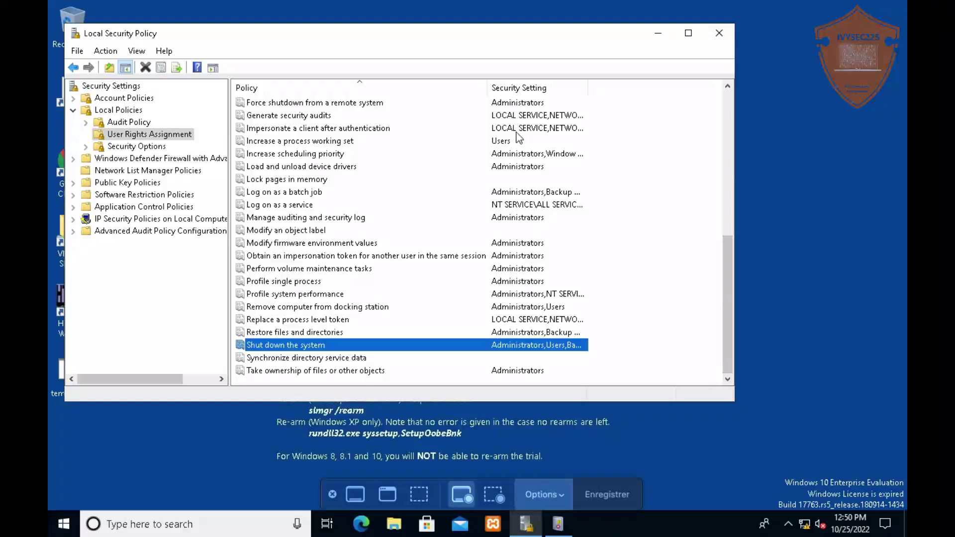
pyautogui.scroll(4, 453, 156)
pyautogui.scroll(2, 450, 154)
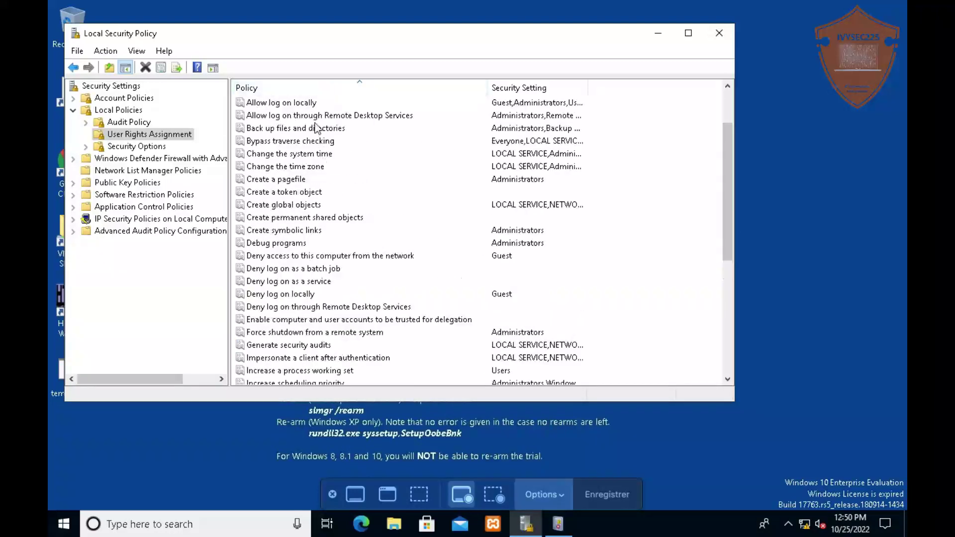
# Select 'Audit: Audit the access of global system objects' (Disabled) in Security Options, then switch to Event Viewer
pyautogui.click(135, 146)
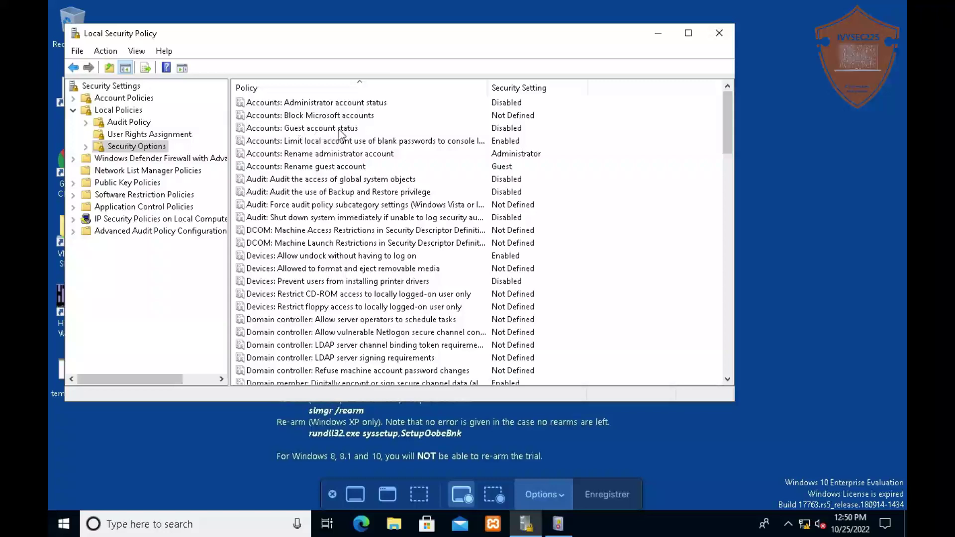
pyautogui.scroll(-1, 345, 224)
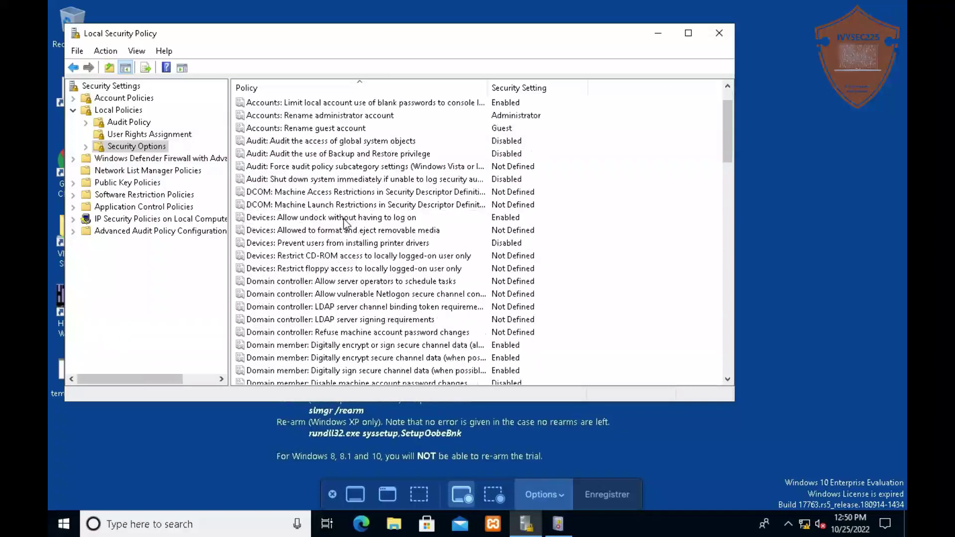
pyautogui.click(336, 145)
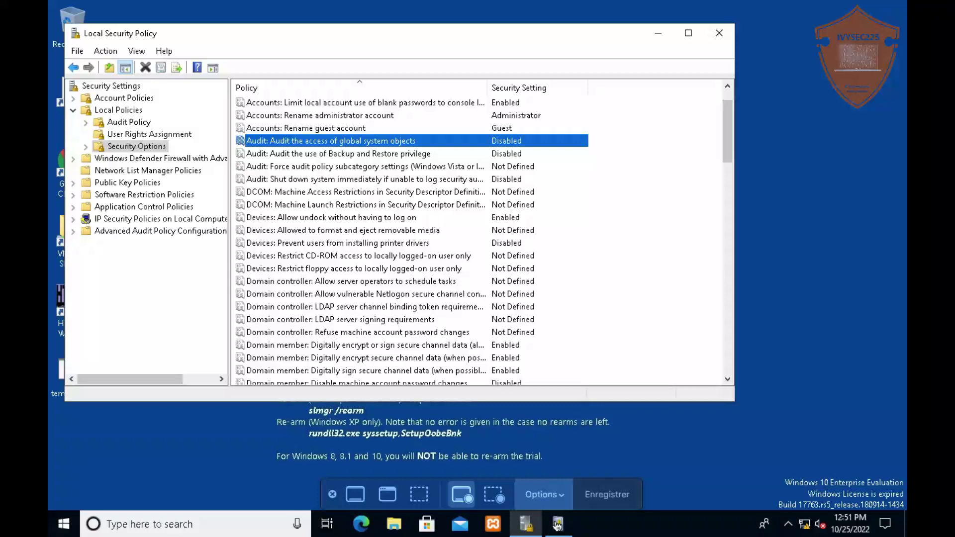
pyautogui.click(558, 524)
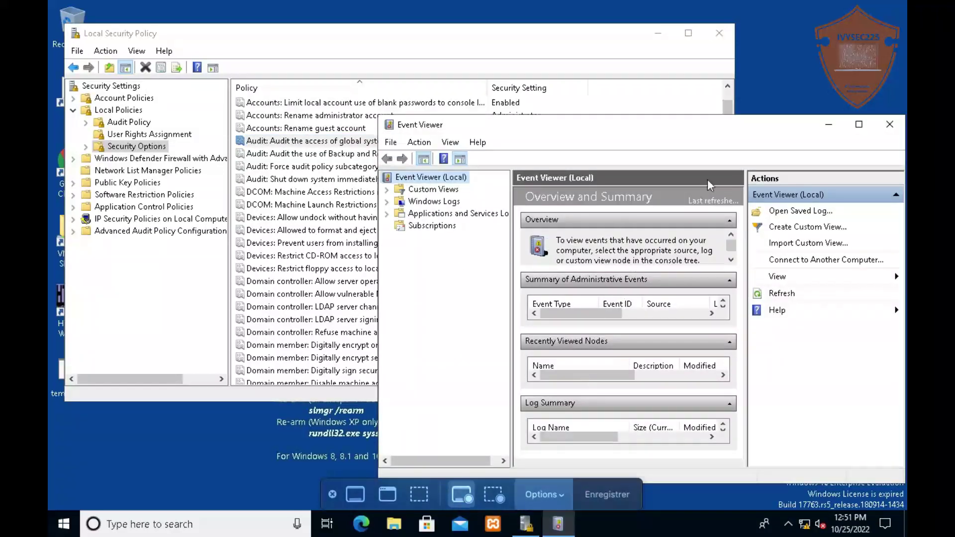
pyautogui.click(831, 125)
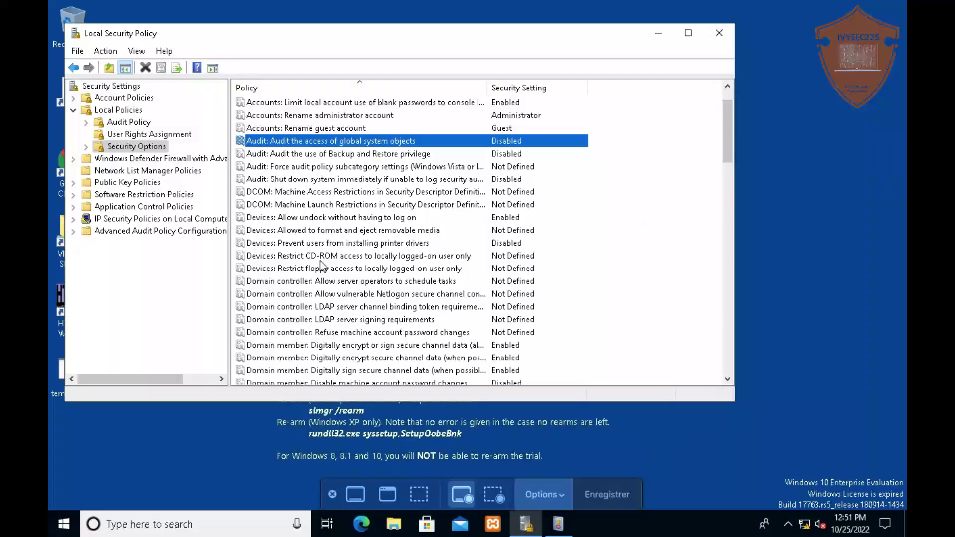
pyautogui.scroll(-2, 321, 265)
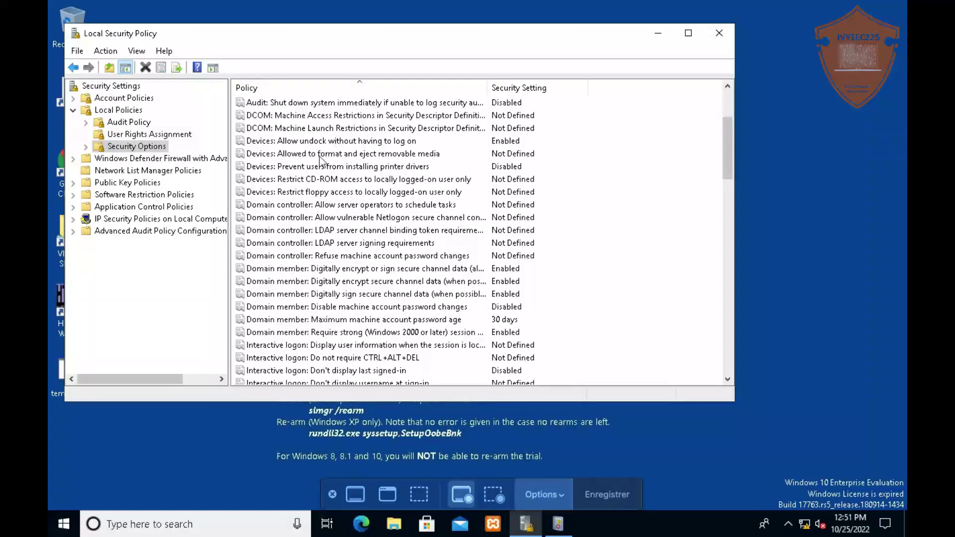
pyautogui.click(301, 183)
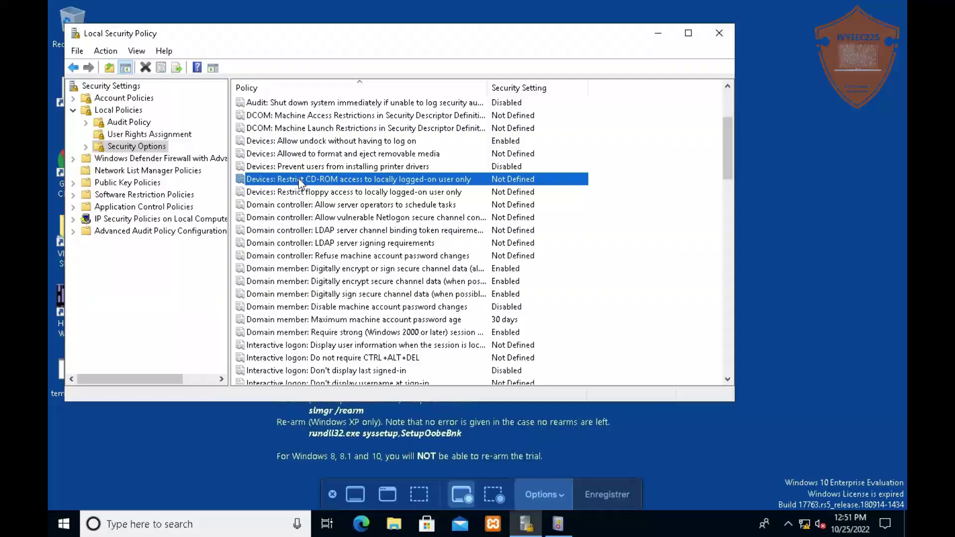
pyautogui.click(326, 168)
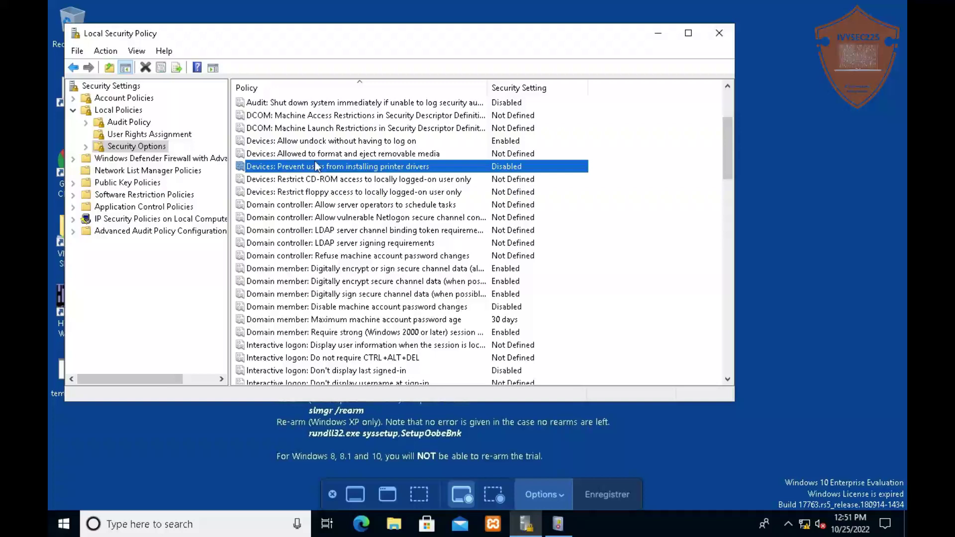
pyautogui.click(312, 156)
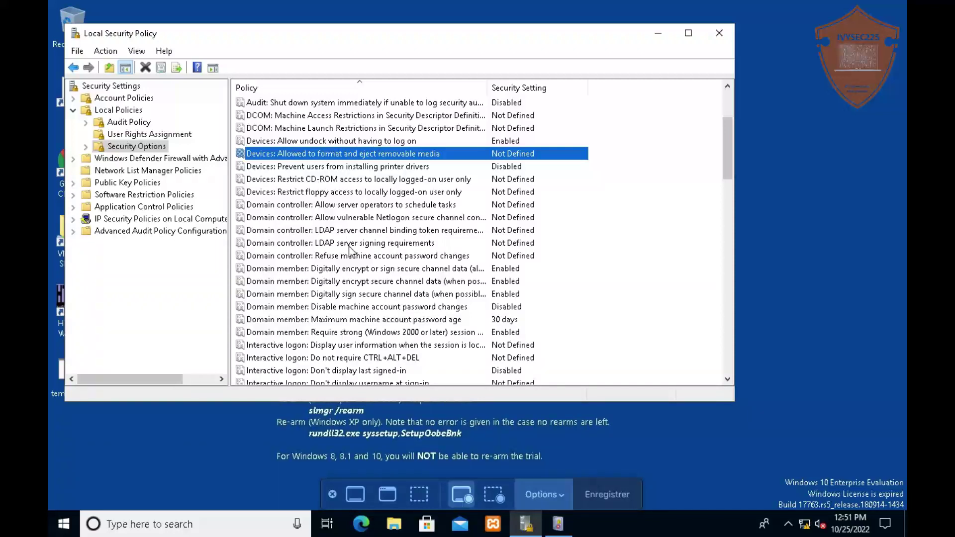
pyautogui.scroll(-2, 350, 250)
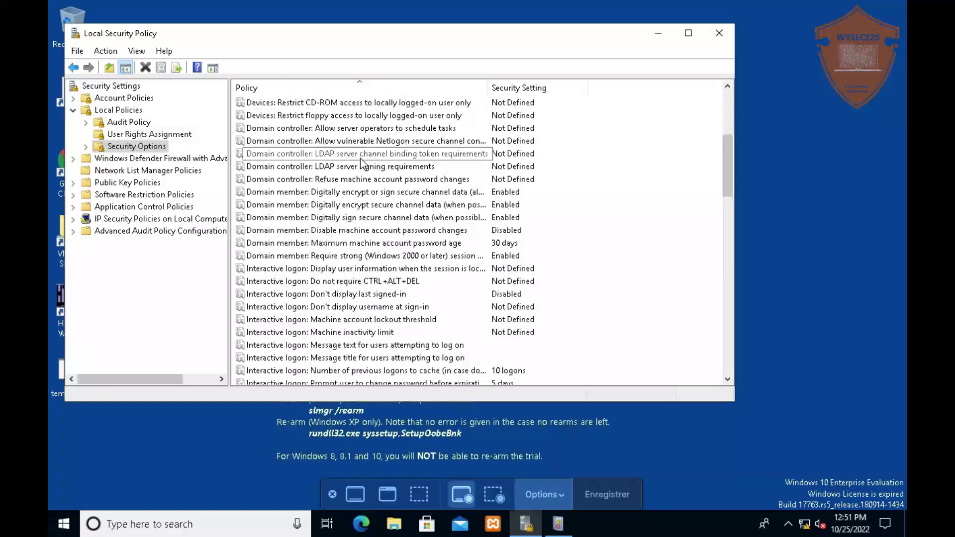
pyautogui.scroll(2, 361, 163)
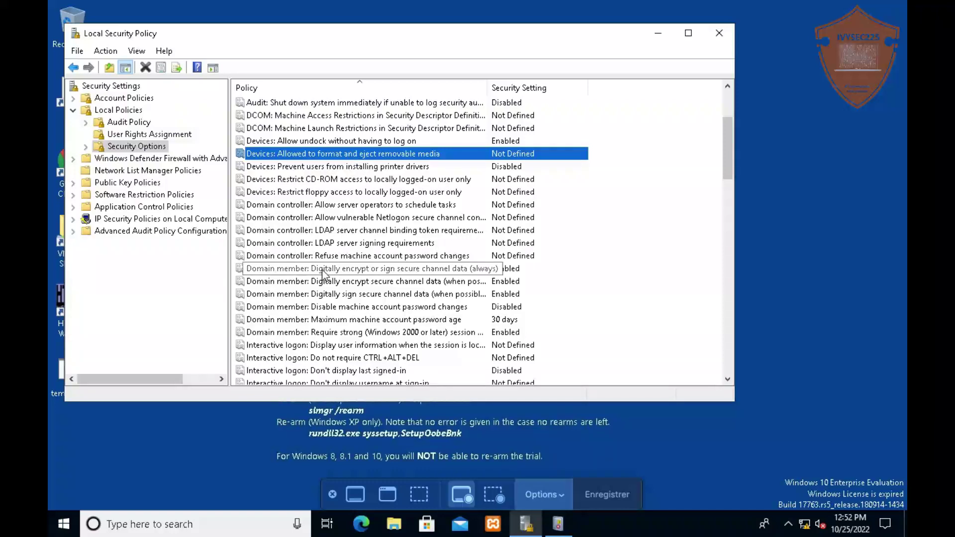
pyautogui.scroll(-2, 323, 272)
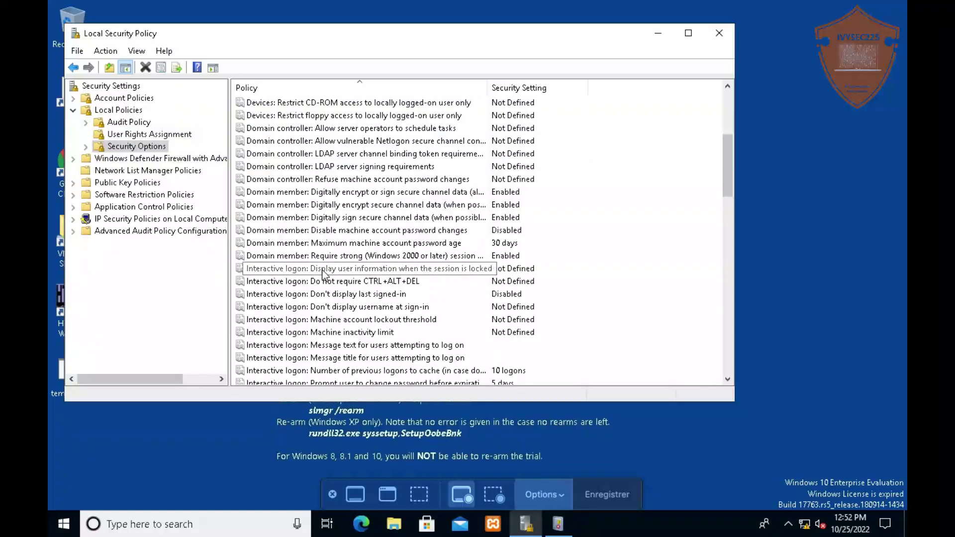
pyautogui.scroll(-1, 323, 272)
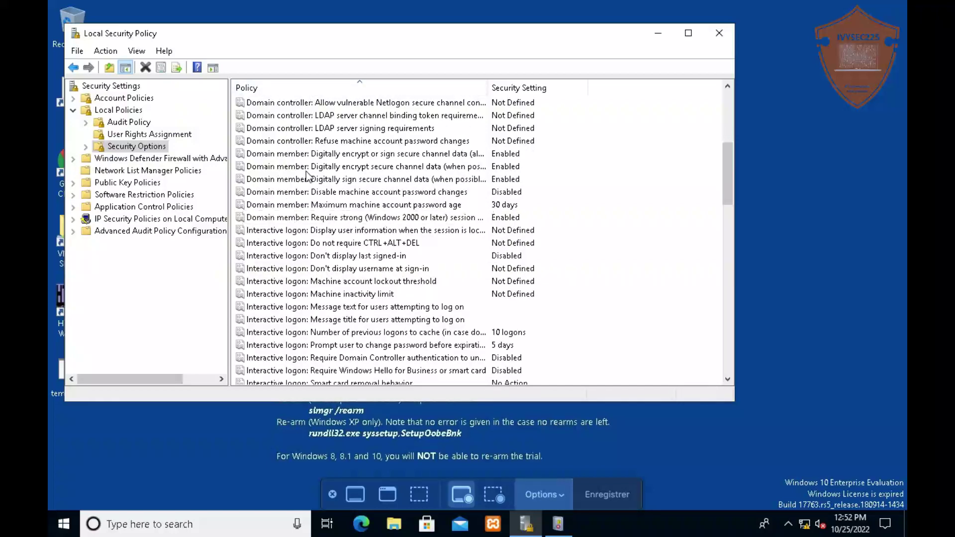
pyautogui.scroll(-1, 302, 271)
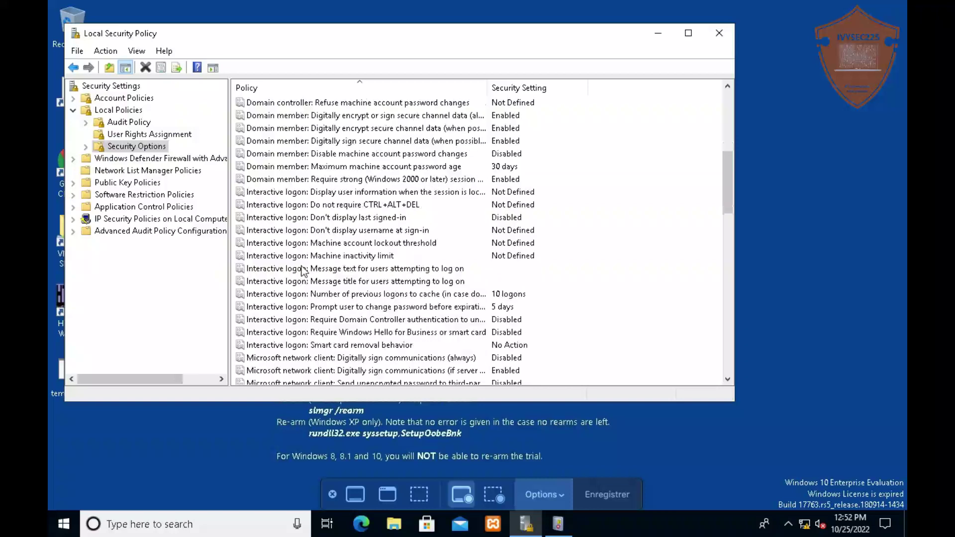
pyautogui.scroll(-1, 302, 271)
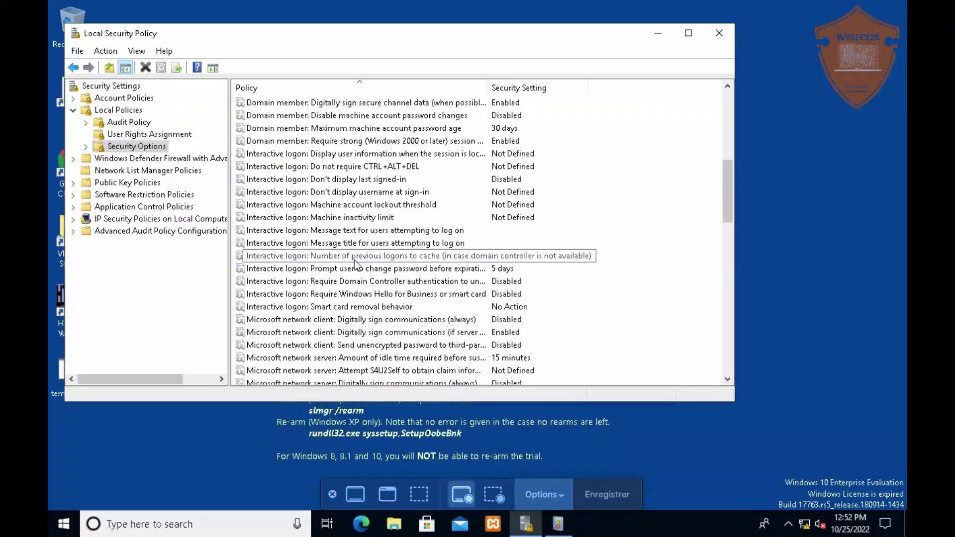
pyautogui.scroll(-2, 354, 263)
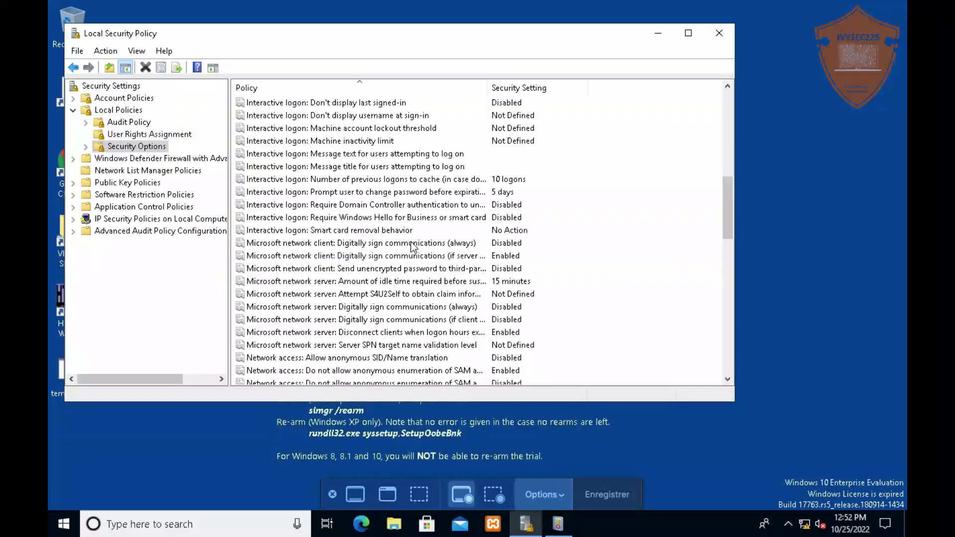
pyautogui.click(368, 219)
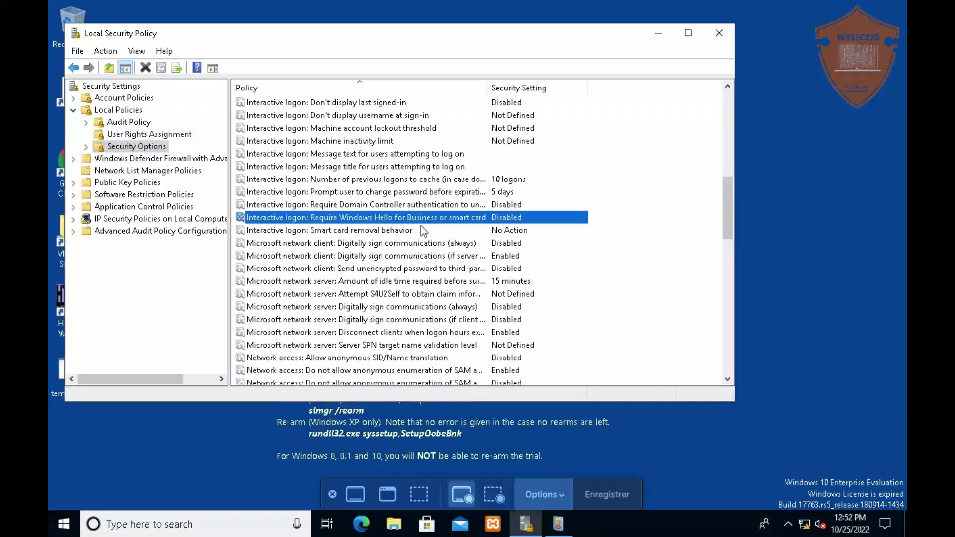
pyautogui.scroll(-1, 384, 295)
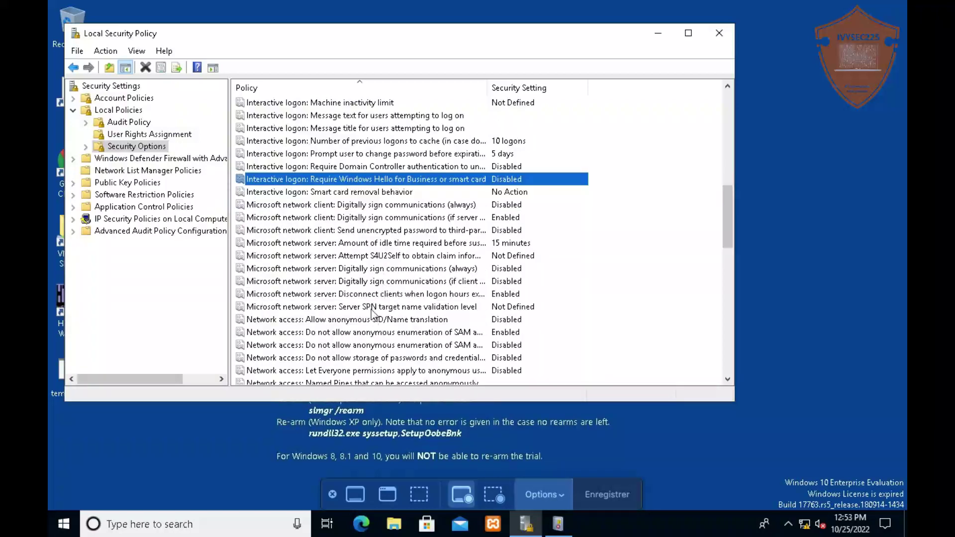
pyautogui.scroll(-2, 372, 313)
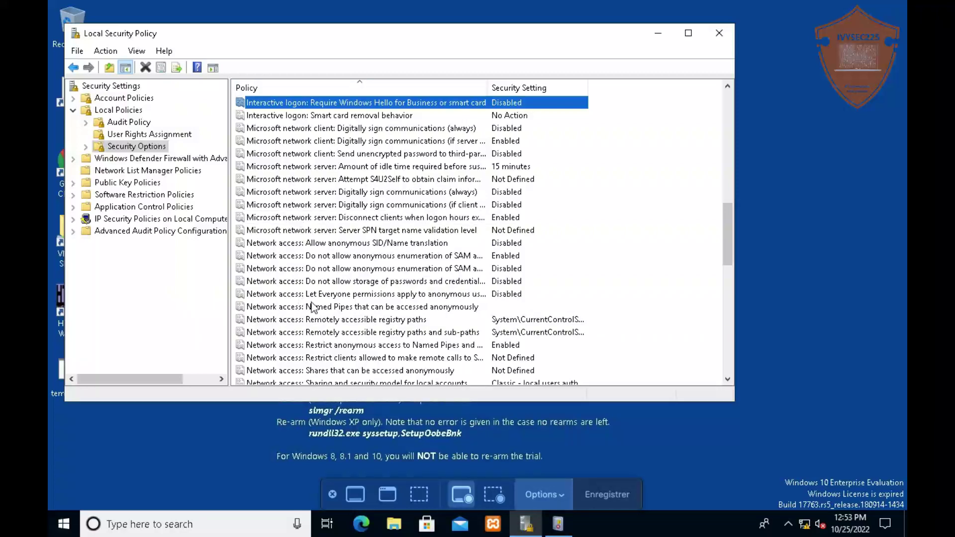
pyautogui.scroll(-2, 311, 306)
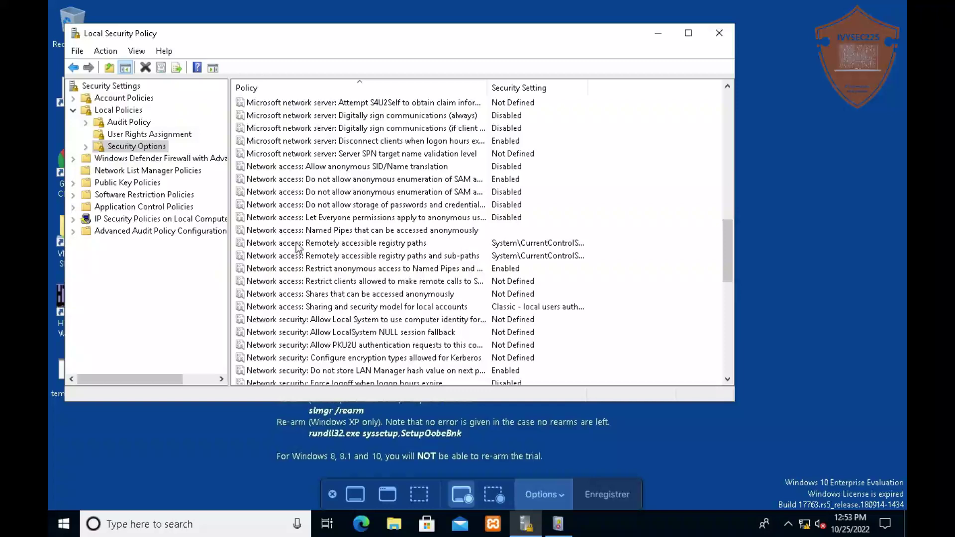
pyautogui.click(298, 245)
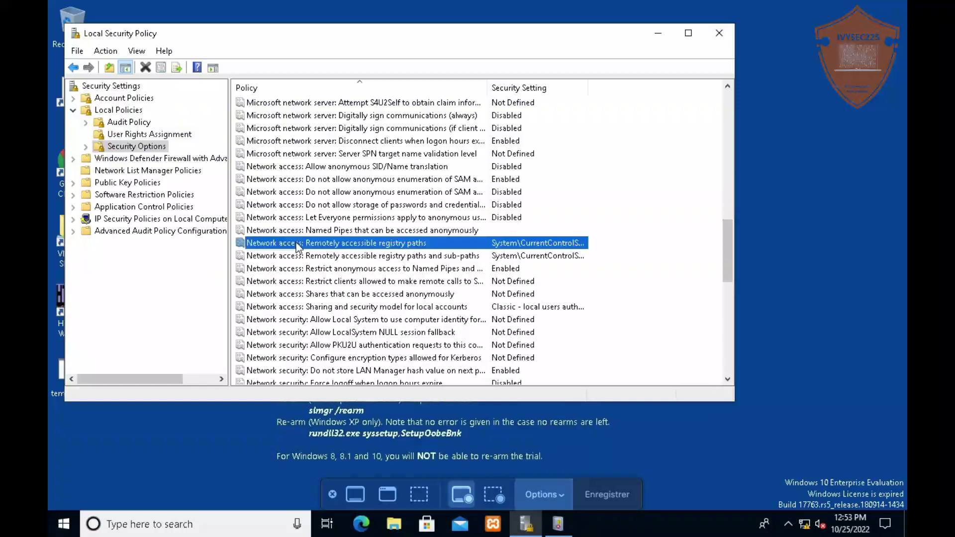
pyautogui.doubleClick(298, 244)
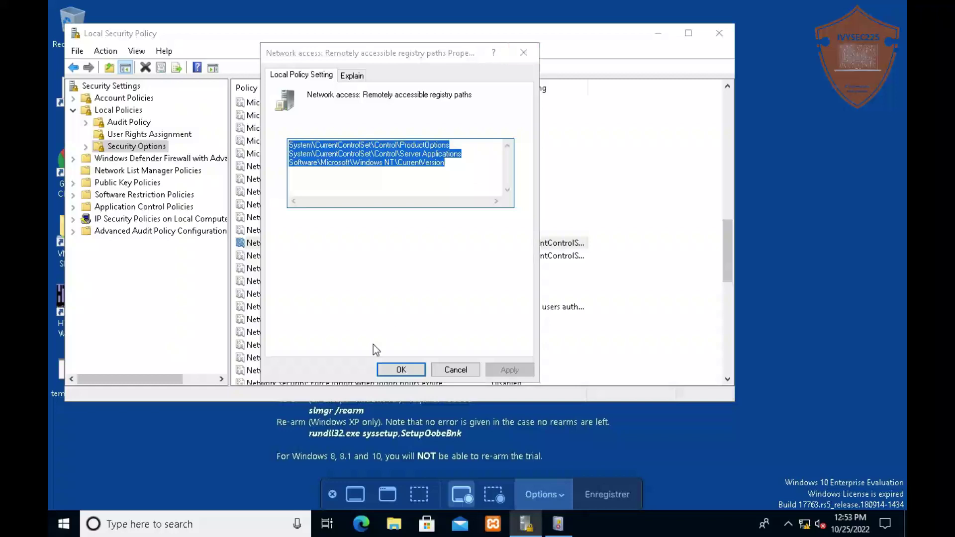
pyautogui.click(388, 369)
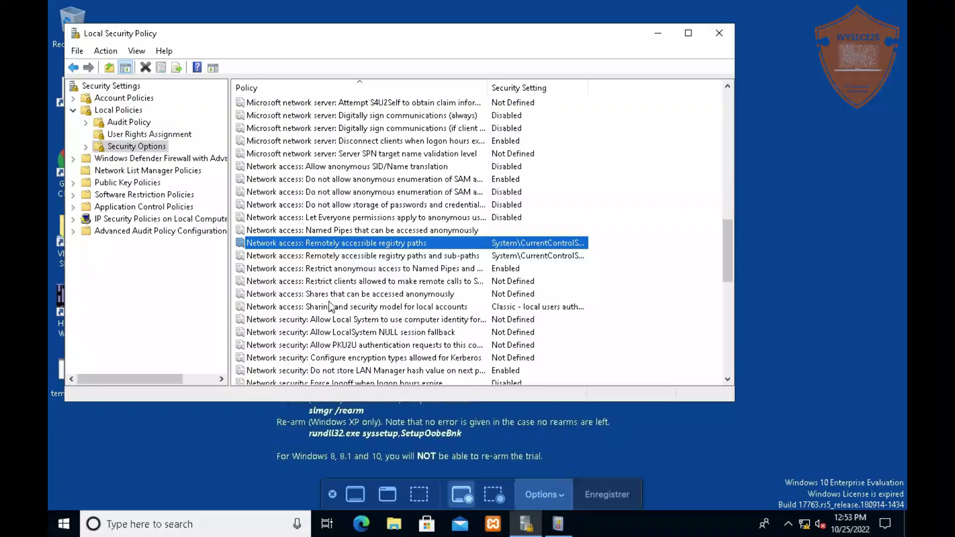
pyautogui.scroll(-2, 360, 321)
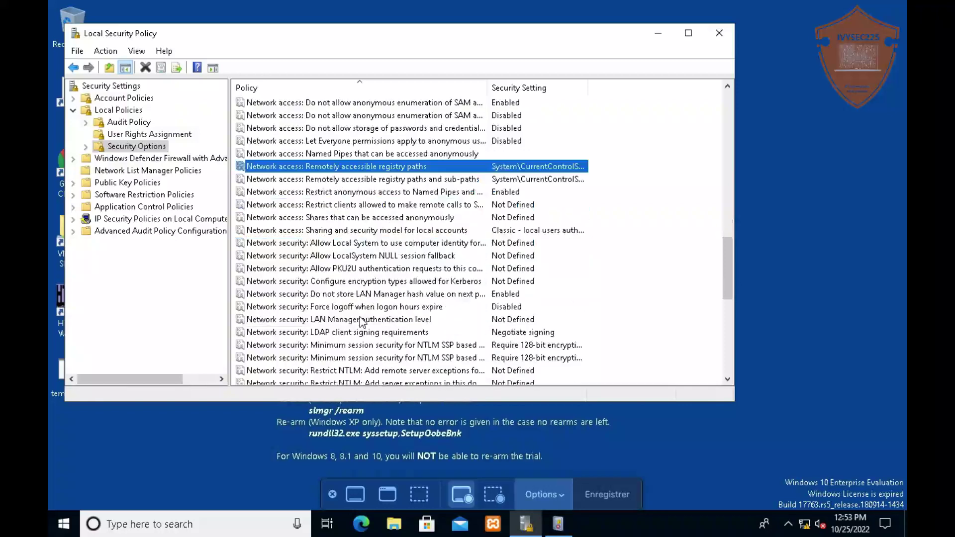
pyautogui.scroll(-2, 360, 322)
pyautogui.scroll(-1, 361, 322)
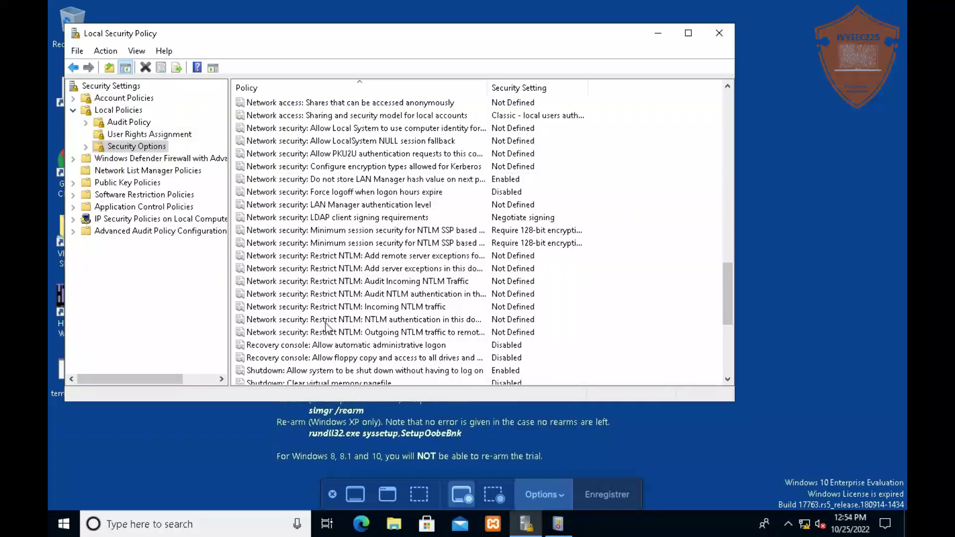
pyautogui.scroll(-2, 390, 259)
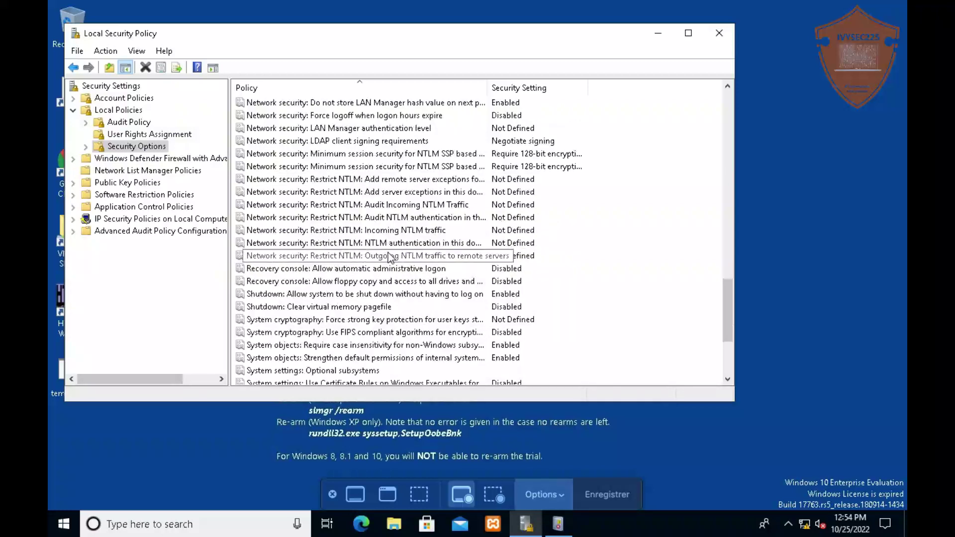
pyautogui.scroll(-3, 391, 258)
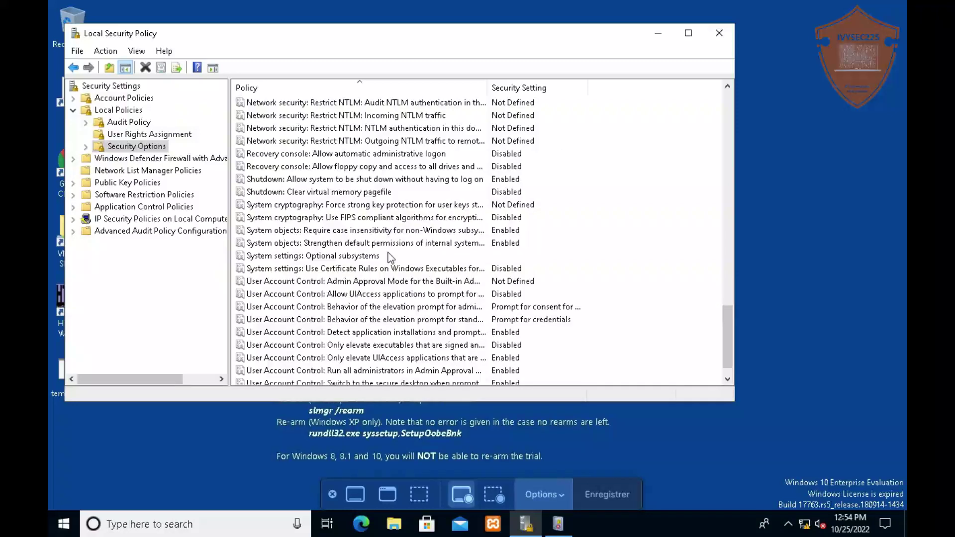
pyautogui.scroll(-1, 390, 258)
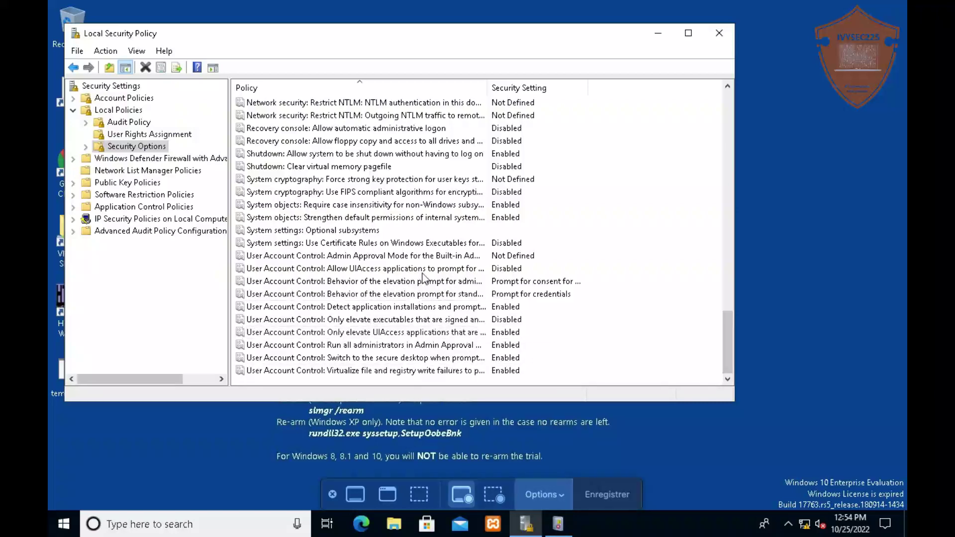
pyautogui.scroll(10, 383, 239)
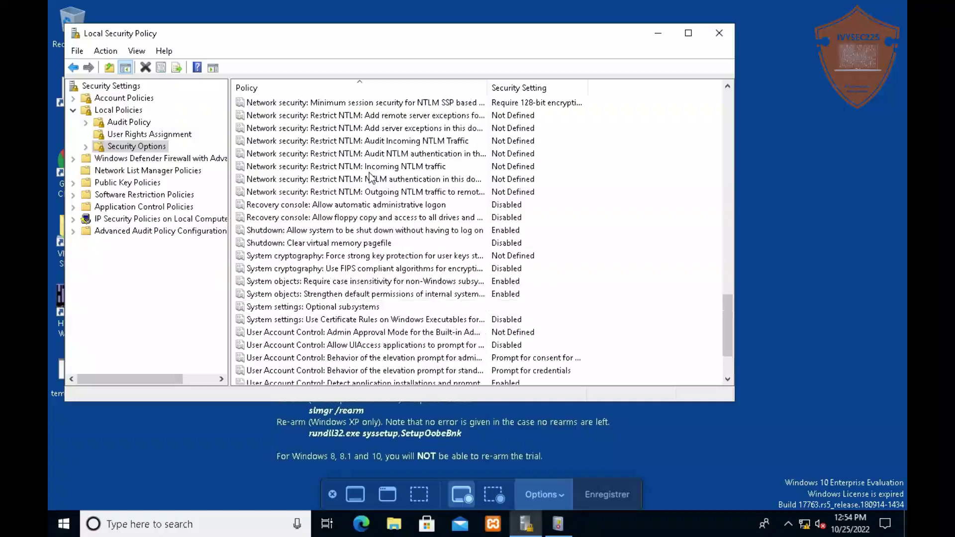
pyautogui.scroll(-6, 370, 177)
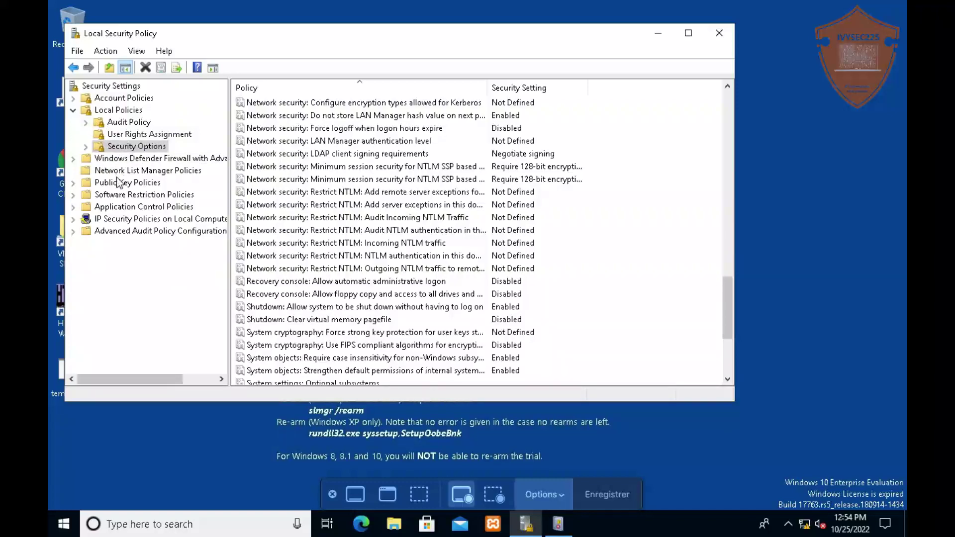
# Browse Software Restriction and Application Control Policies, then select Audit Credential Validation under Account Logon
pyautogui.click(133, 197)
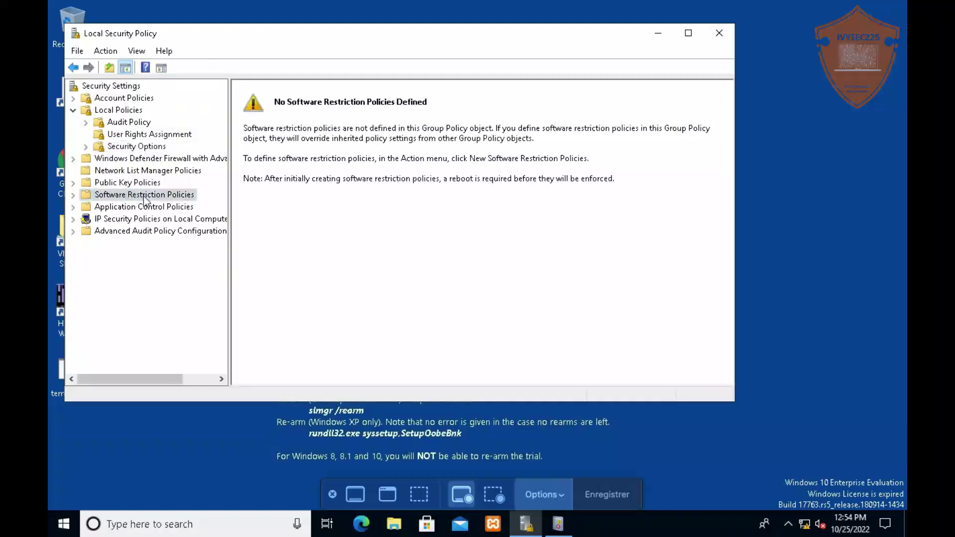
pyautogui.click(148, 208)
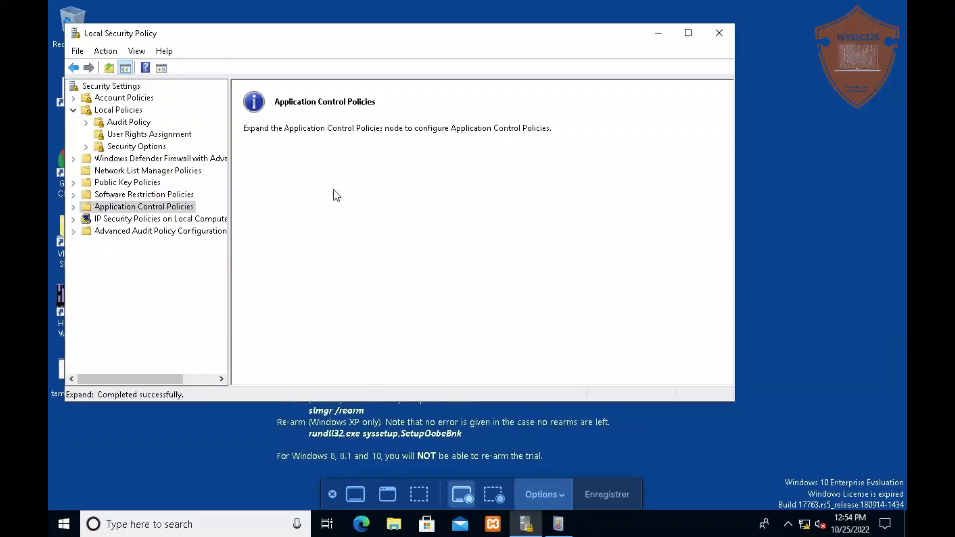
pyautogui.click(74, 207)
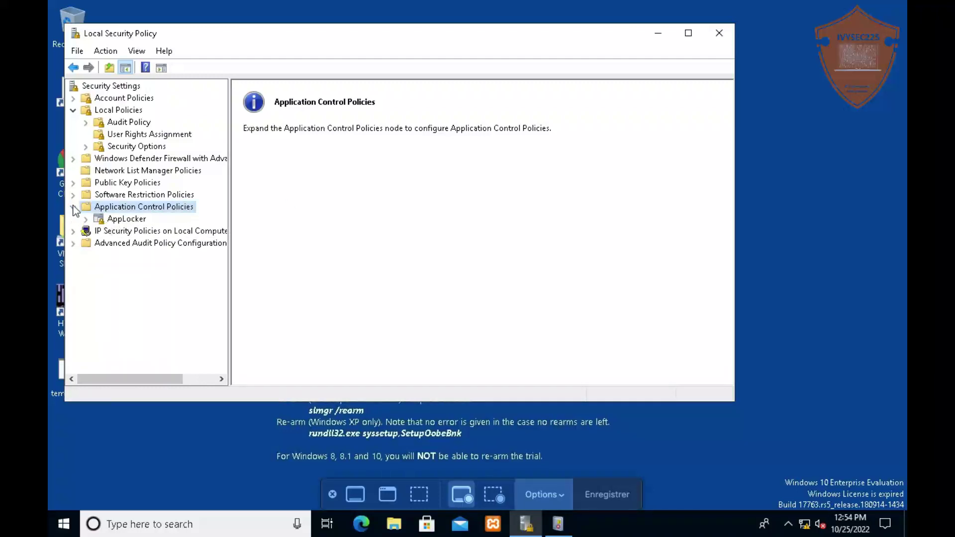
pyautogui.click(73, 207)
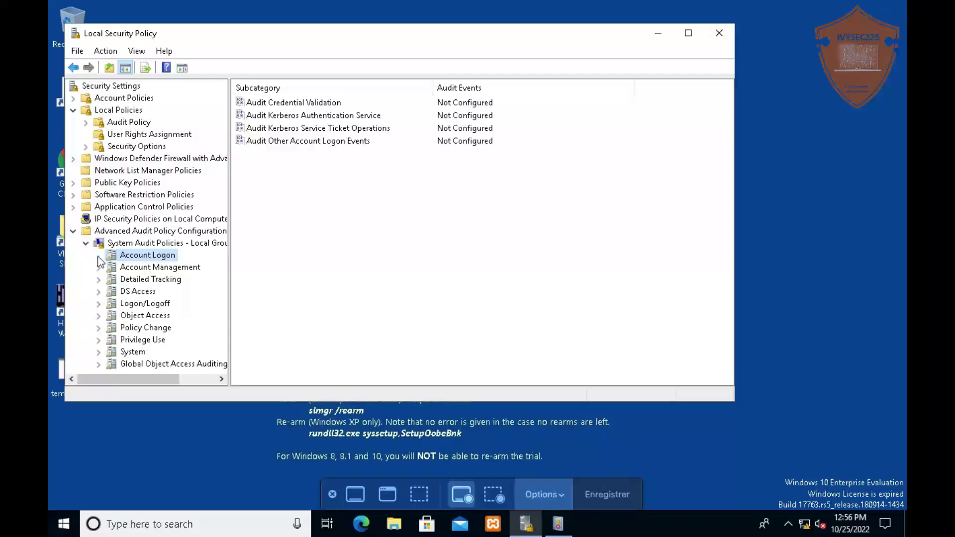
pyautogui.click(285, 102)
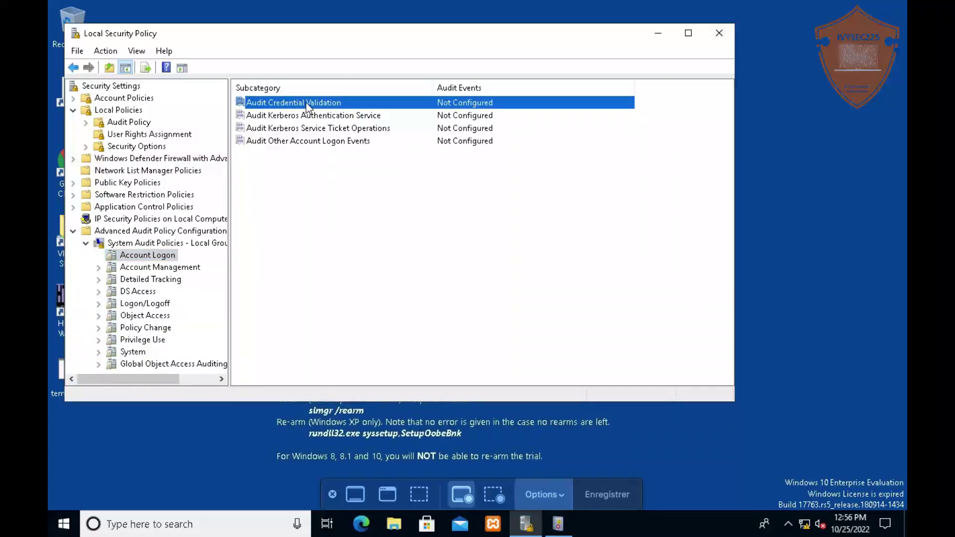
# Configure Audit Credential Validation to audit both Success and Failure events
pyautogui.doubleClick(306, 103)
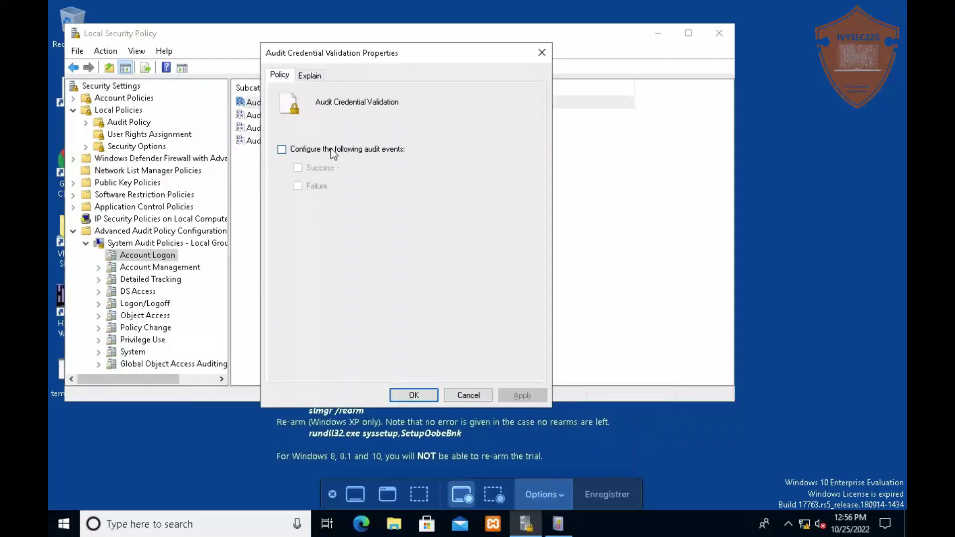
pyautogui.click(332, 151)
pyautogui.click(299, 168)
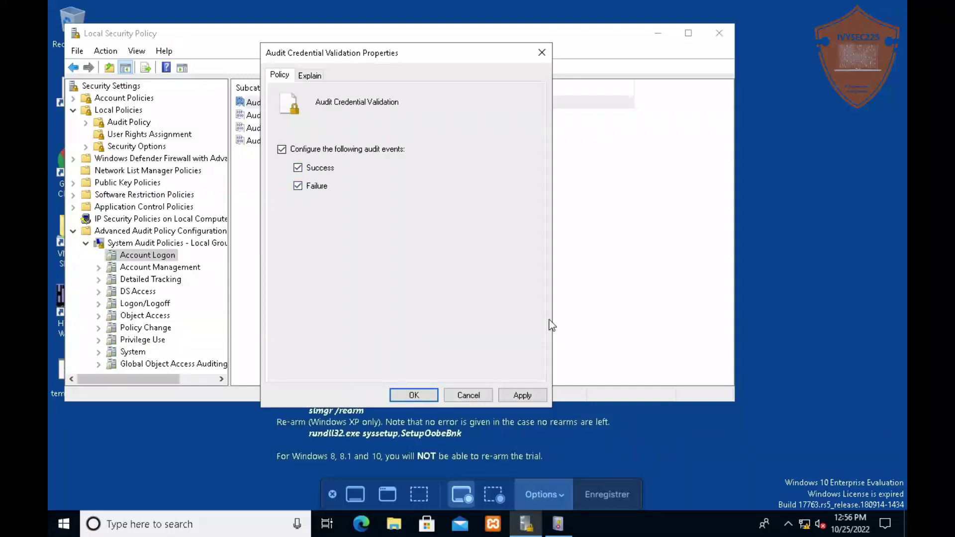
pyautogui.click(557, 525)
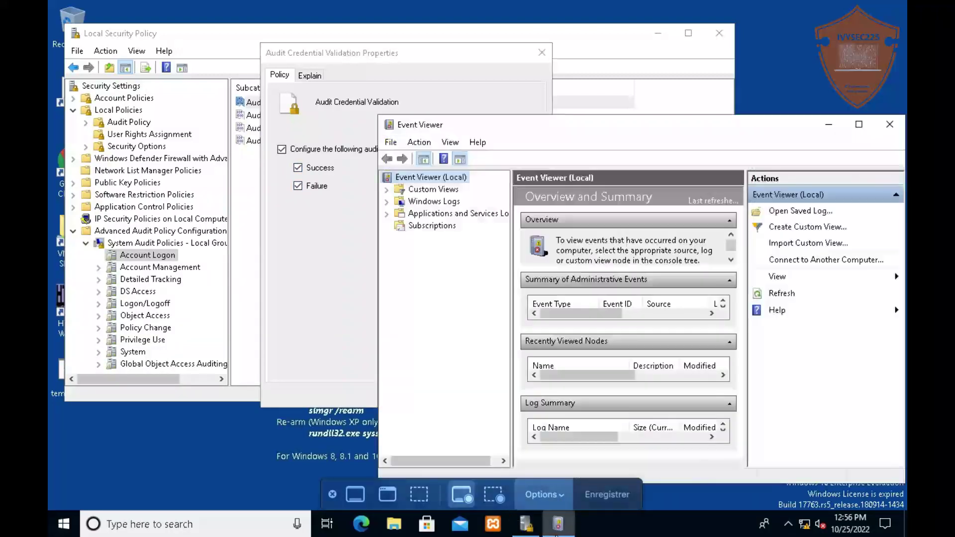
pyautogui.click(329, 296)
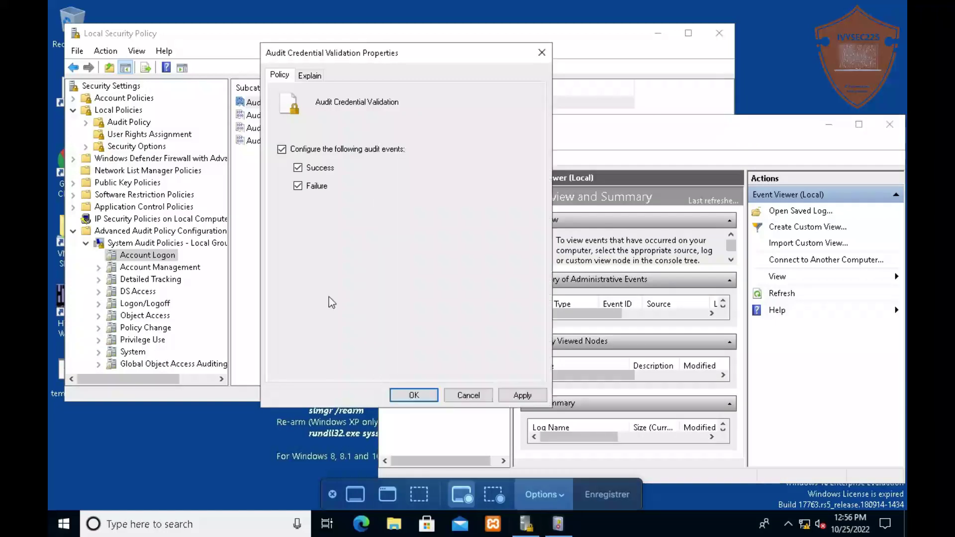
pyautogui.click(523, 396)
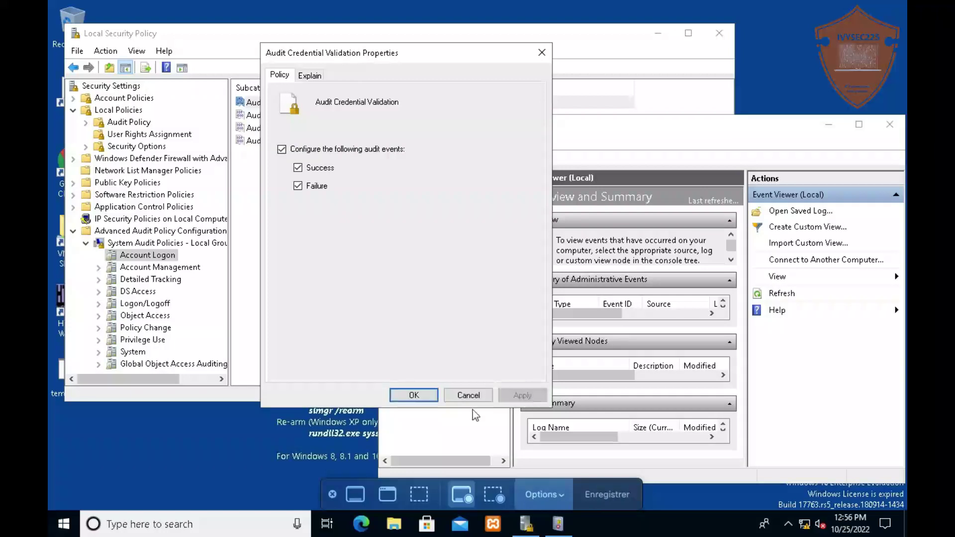
pyautogui.click(416, 395)
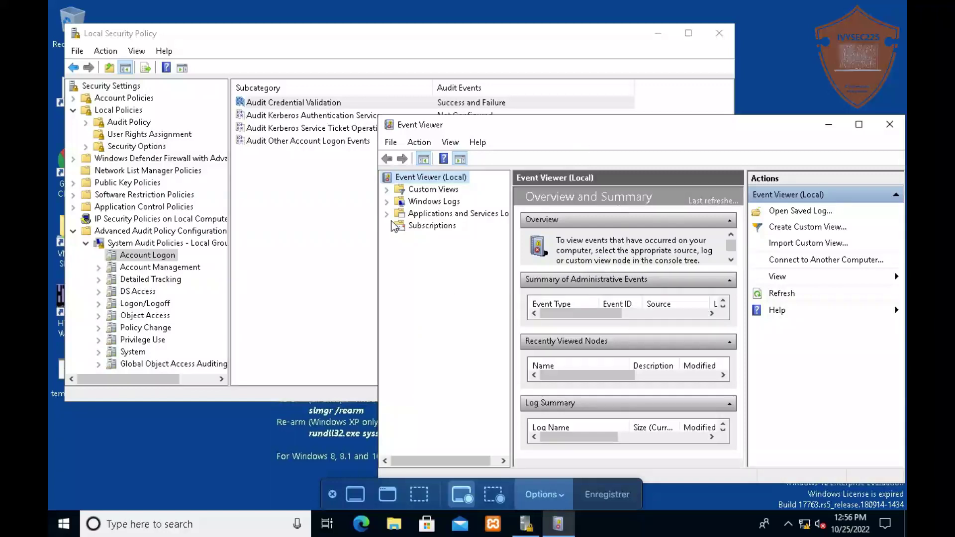
pyautogui.click(298, 204)
pyautogui.click(298, 204)
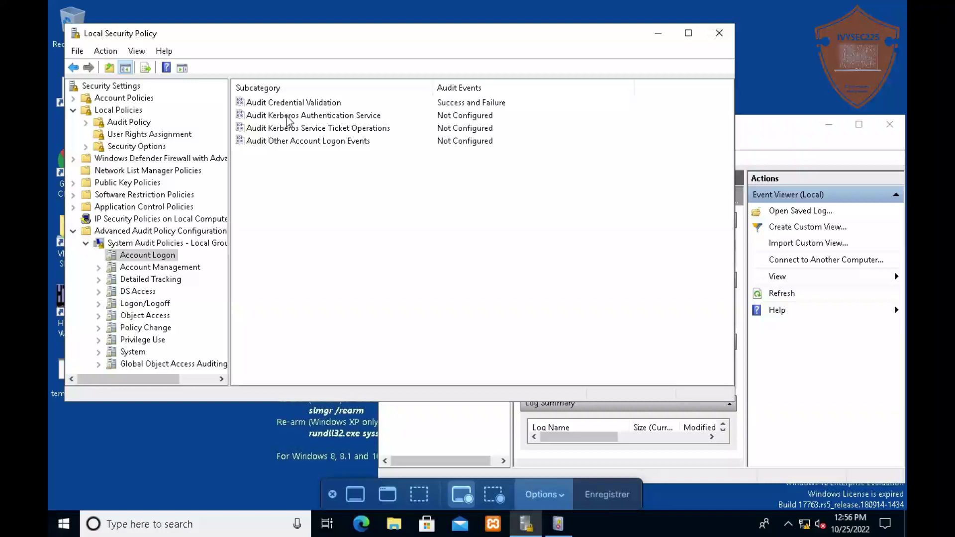
pyautogui.click(130, 267)
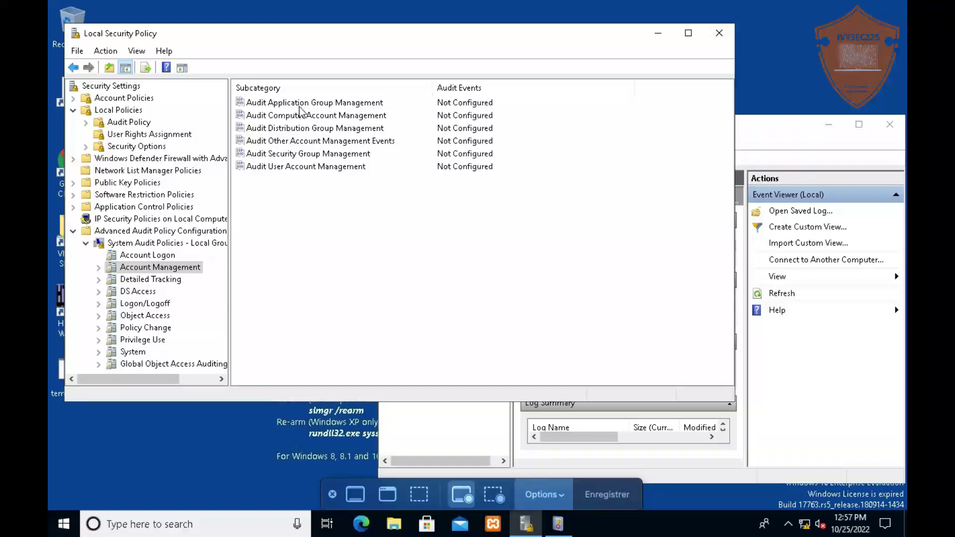
# Configure Audit User Account Management to audit both Success and Failure events
pyautogui.doubleClick(302, 169)
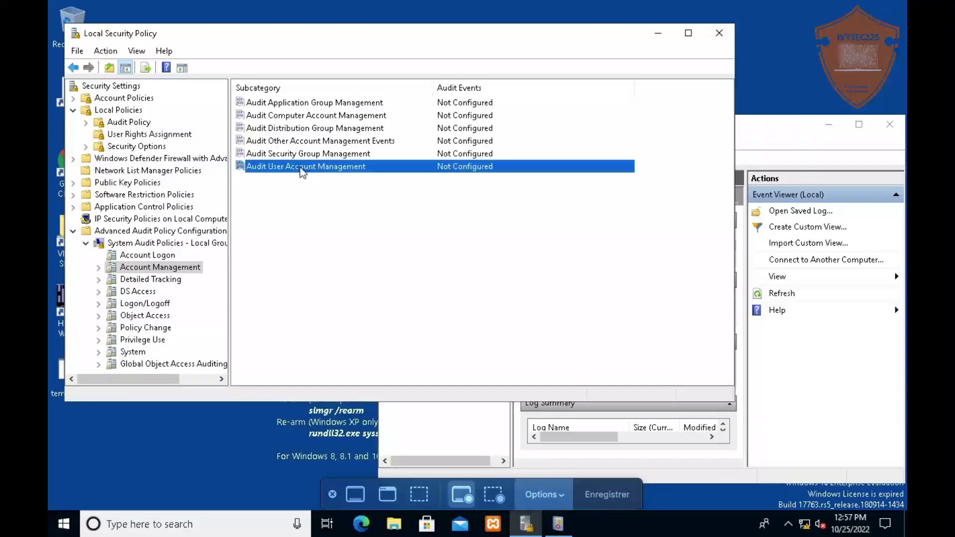
pyautogui.click(286, 151)
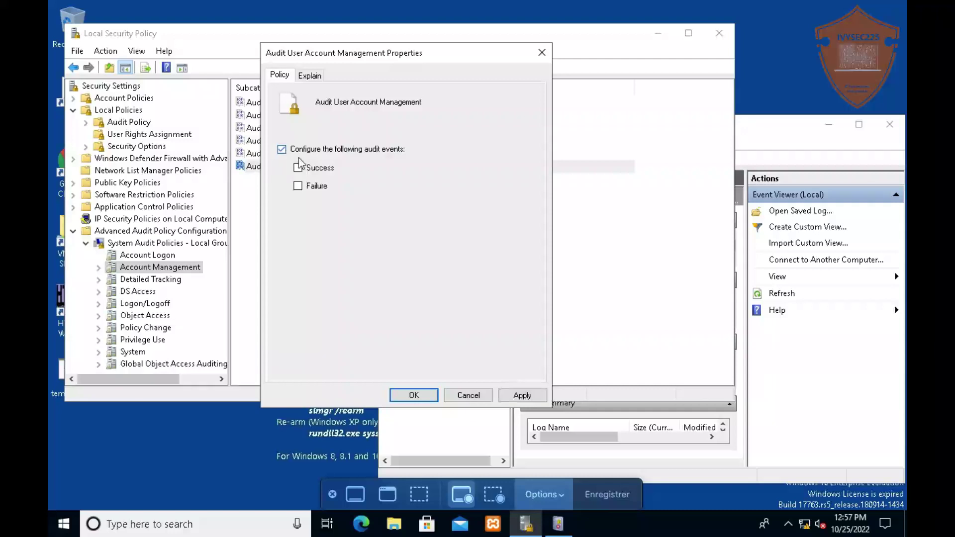
pyautogui.click(309, 168)
pyautogui.click(308, 187)
pyautogui.click(517, 397)
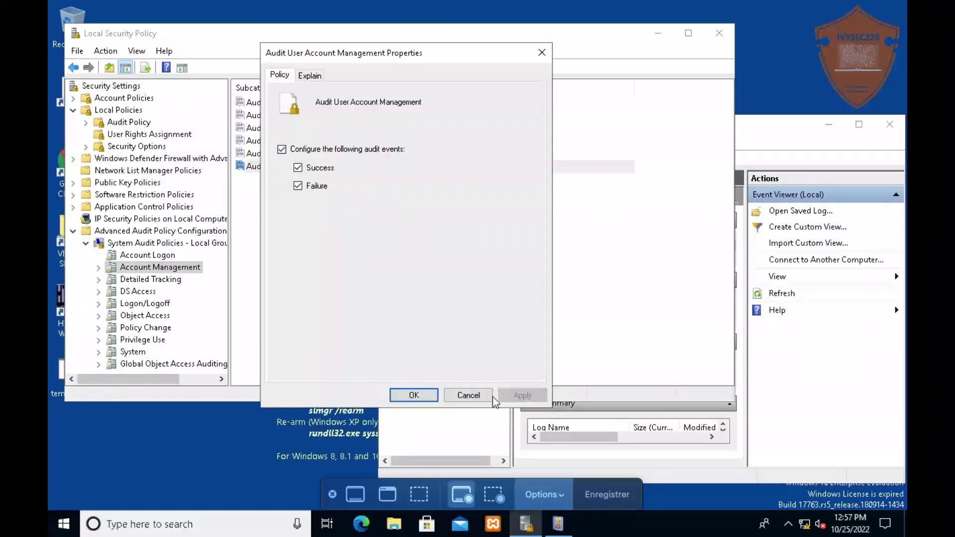
pyautogui.click(403, 396)
pyautogui.click(800, 138)
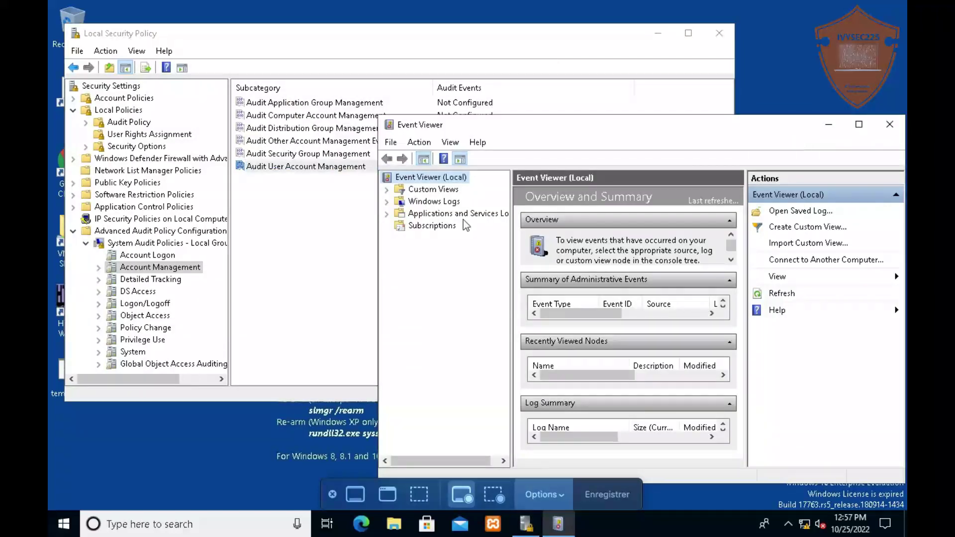
pyautogui.click(319, 271)
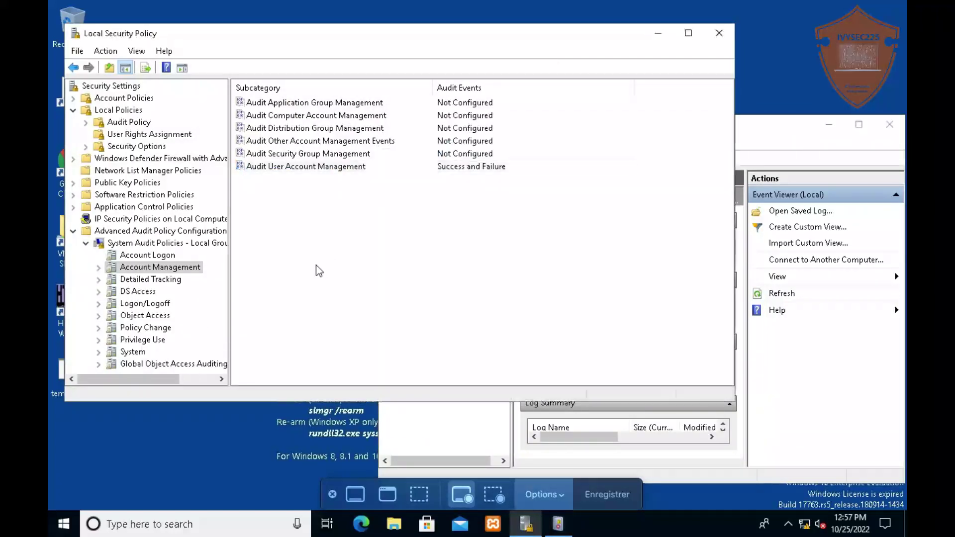
pyautogui.click(141, 304)
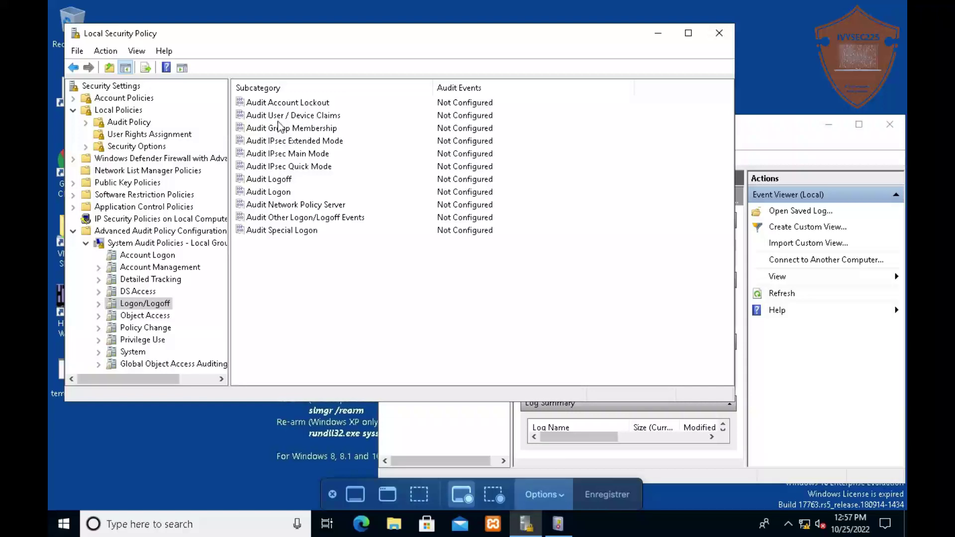
# Review Audit Logoff, Audit Logon, System and Privilege Use subcategories, then collapse Advanced Audit Policy Configuration
pyautogui.click(279, 182)
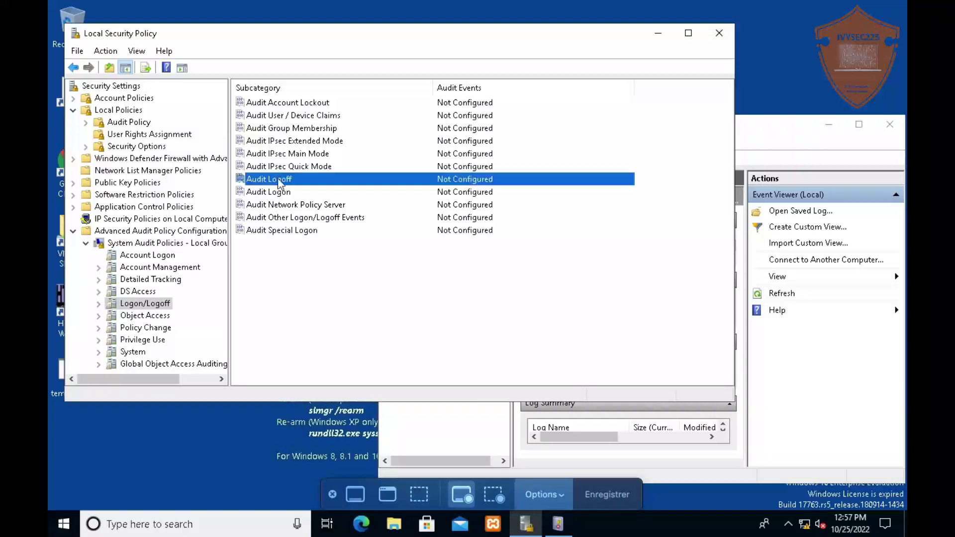
pyautogui.click(279, 197)
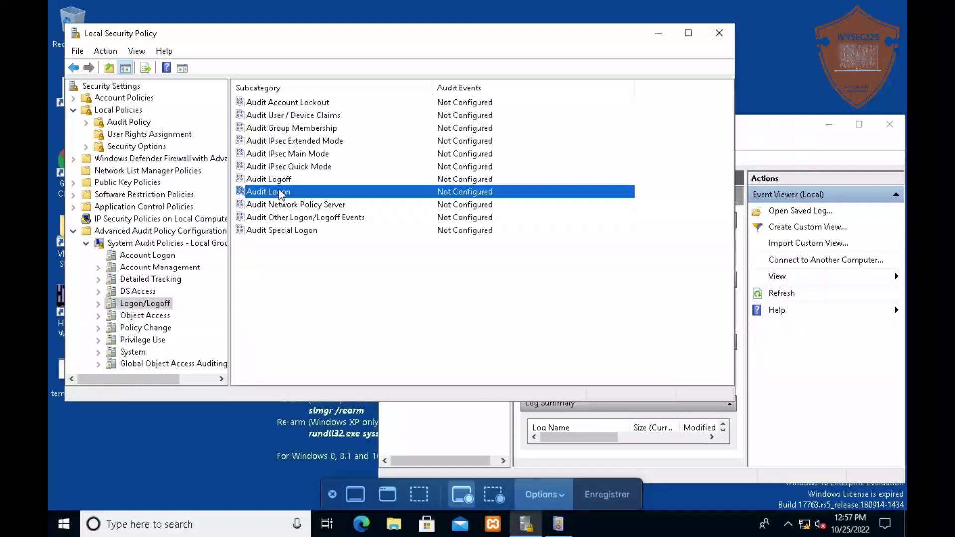
pyautogui.click(276, 179)
pyautogui.click(276, 195)
pyautogui.click(133, 352)
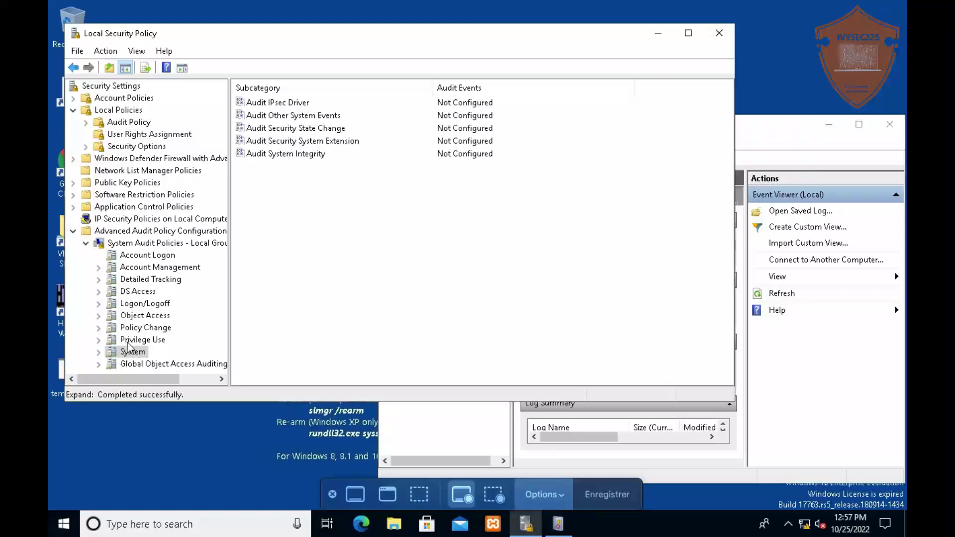
pyautogui.click(130, 340)
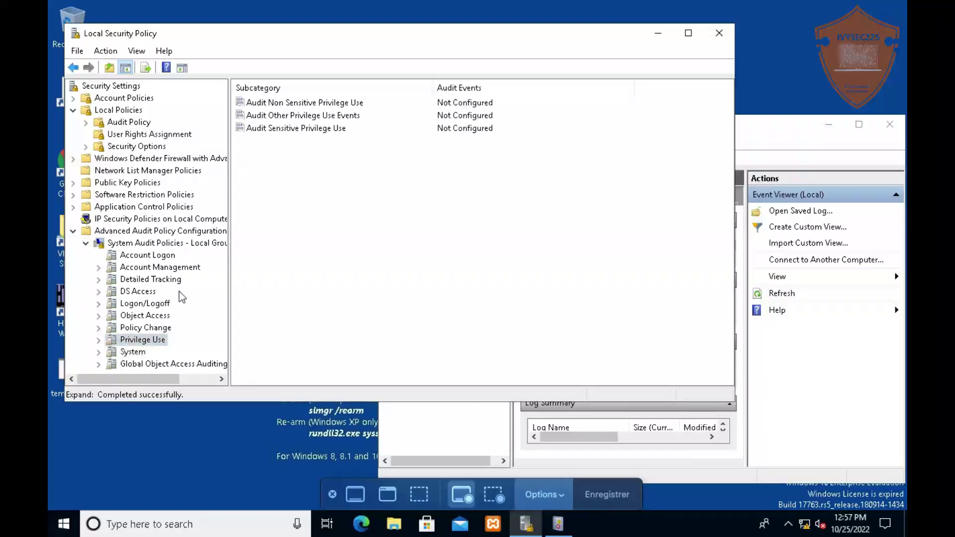
pyautogui.click(73, 232)
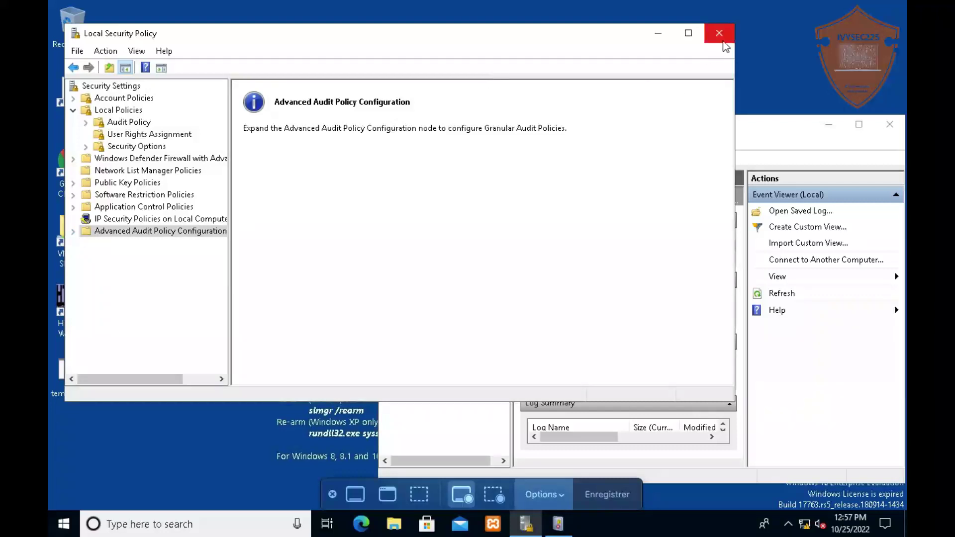
# Minimize Local Security Policy, enlarge Event Viewer, and open the Administrative Events view (1,573 events)
pyautogui.click(655, 33)
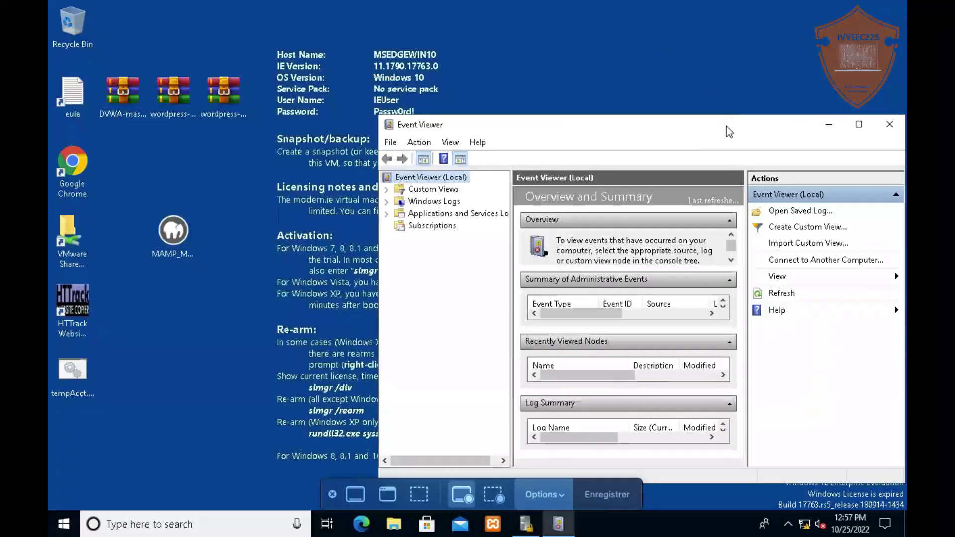
pyautogui.moveTo(726, 124); pyautogui.dragTo(541, 78)
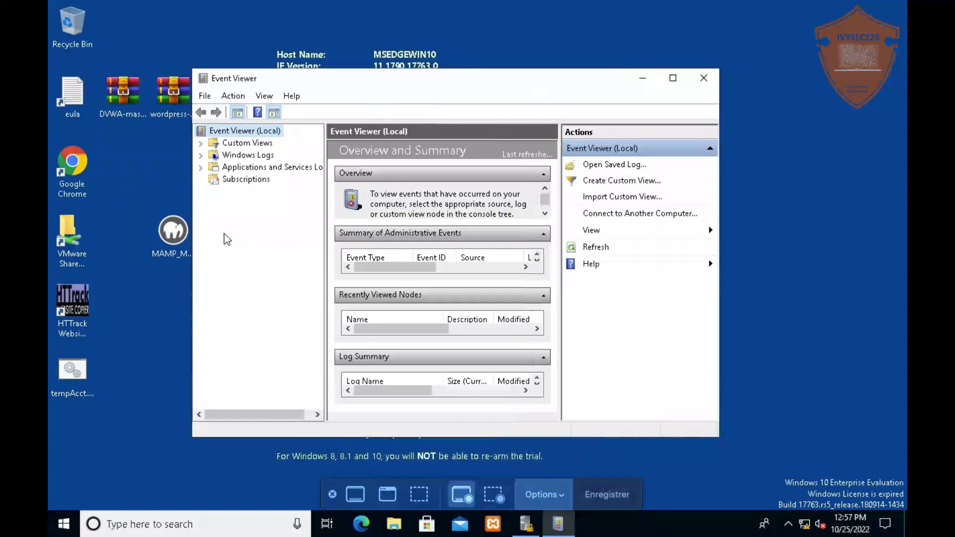
pyautogui.moveTo(193, 278); pyautogui.dragTo(62, 279)
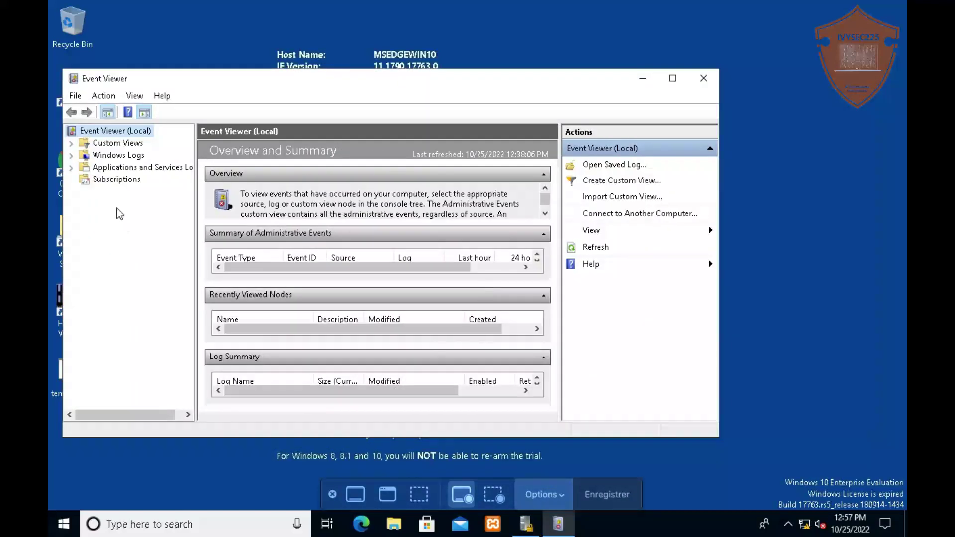
pyautogui.click(72, 144)
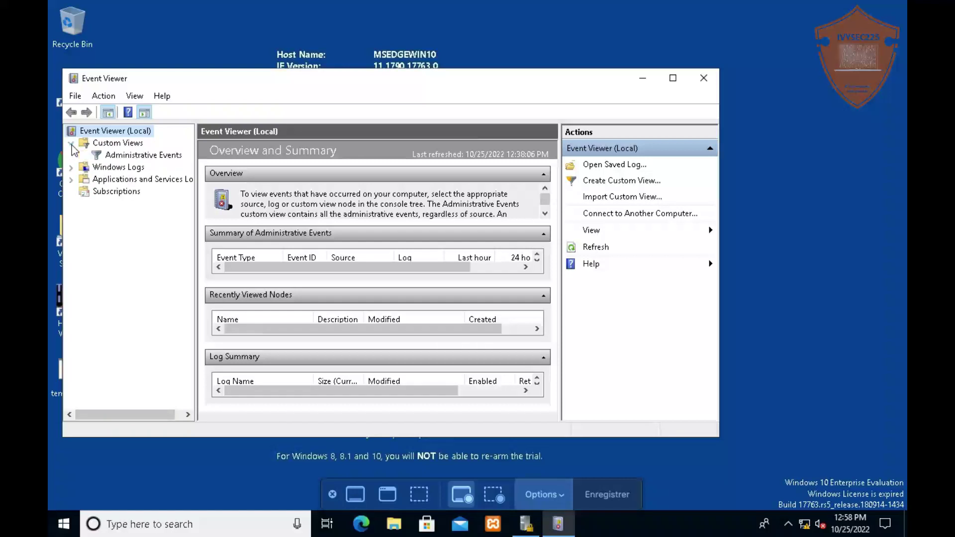
pyautogui.click(142, 156)
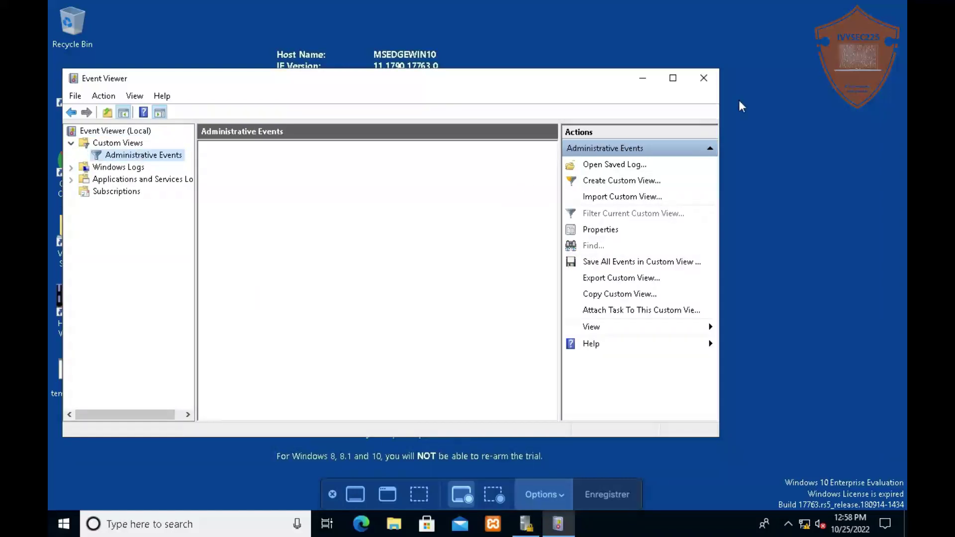
pyautogui.moveTo(721, 96); pyautogui.dragTo(883, 125)
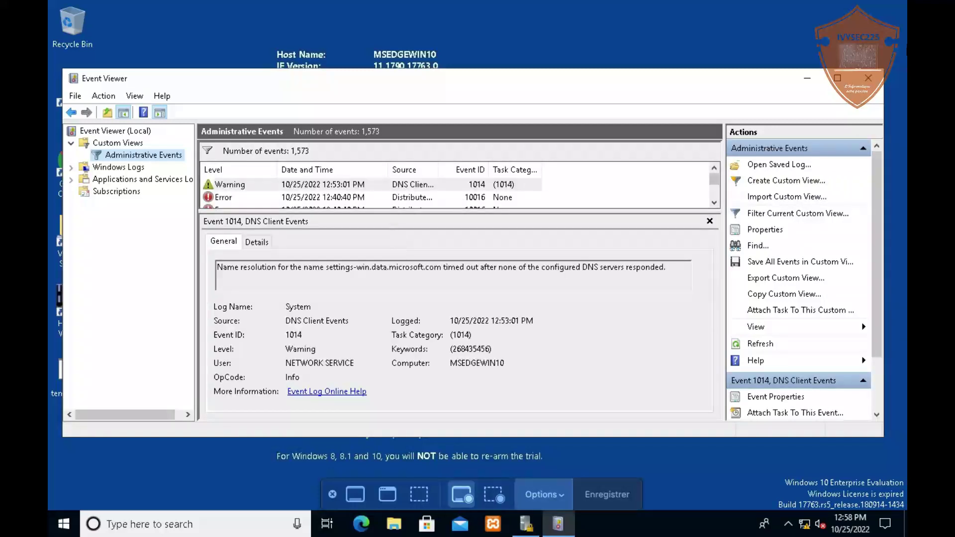
pyautogui.click(837, 78)
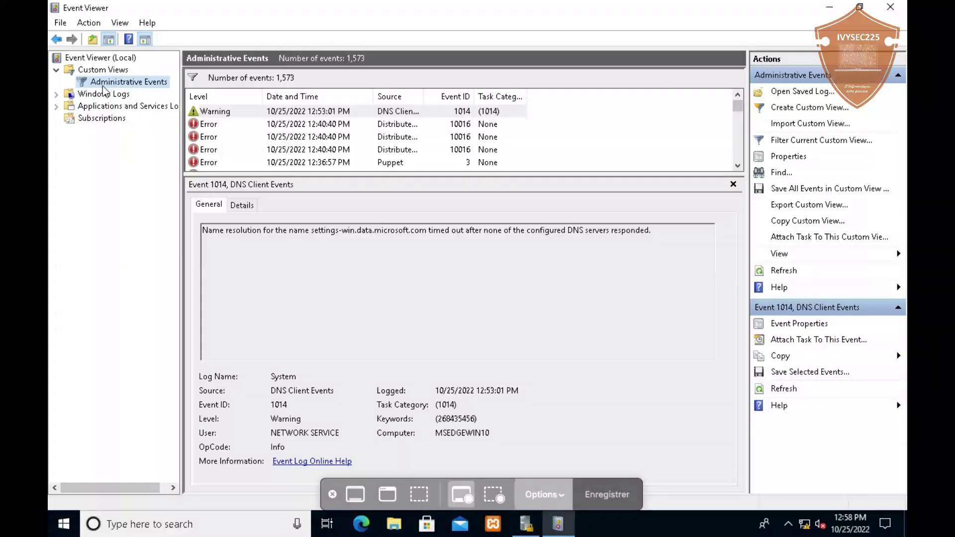
# Expand Windows Logs and inspect a 12:52:09 PM Application event, briefly visiting the Security log
pyautogui.click(57, 95)
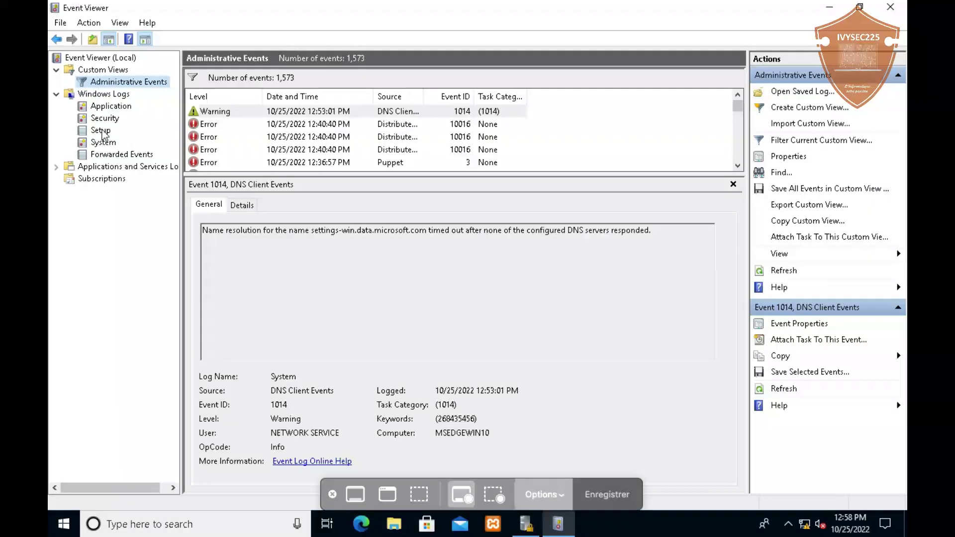
pyautogui.click(102, 109)
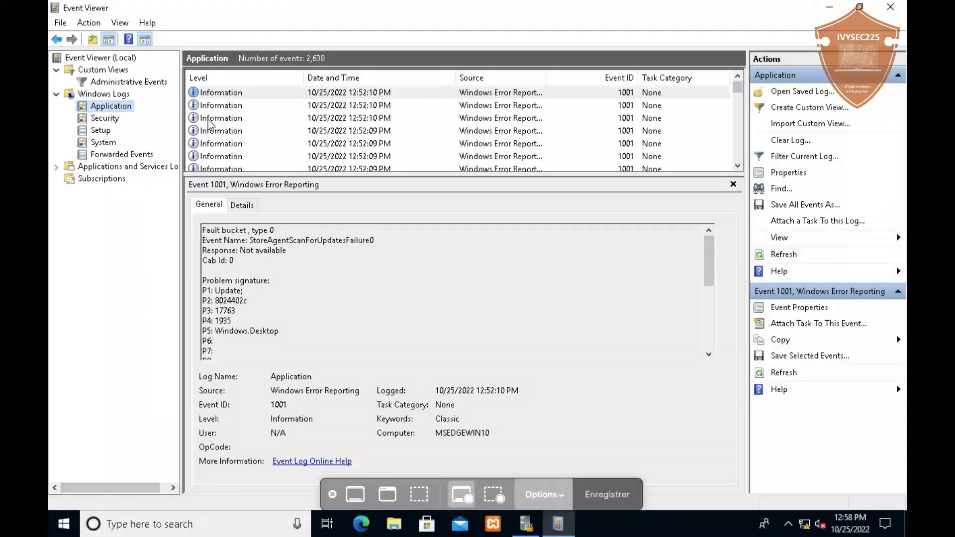
pyautogui.click(225, 144)
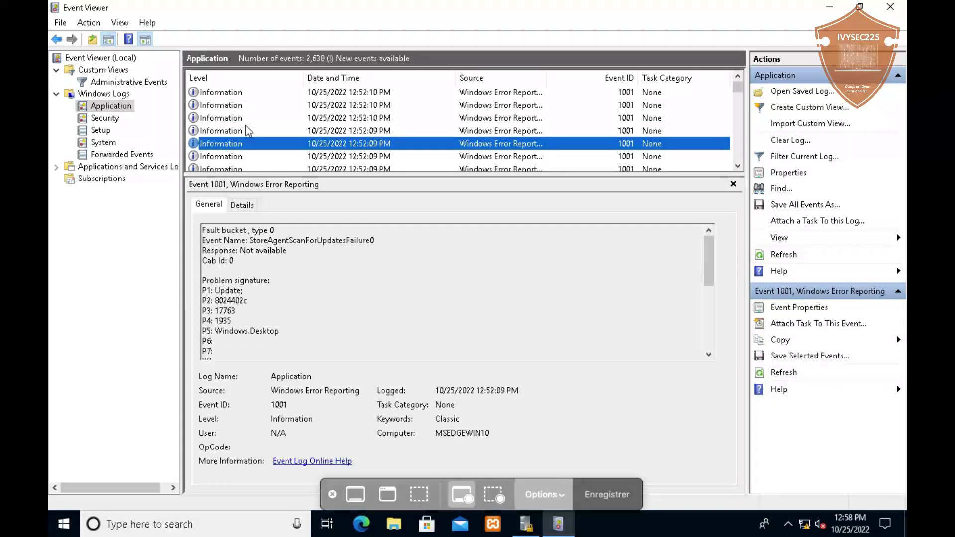
pyautogui.click(95, 118)
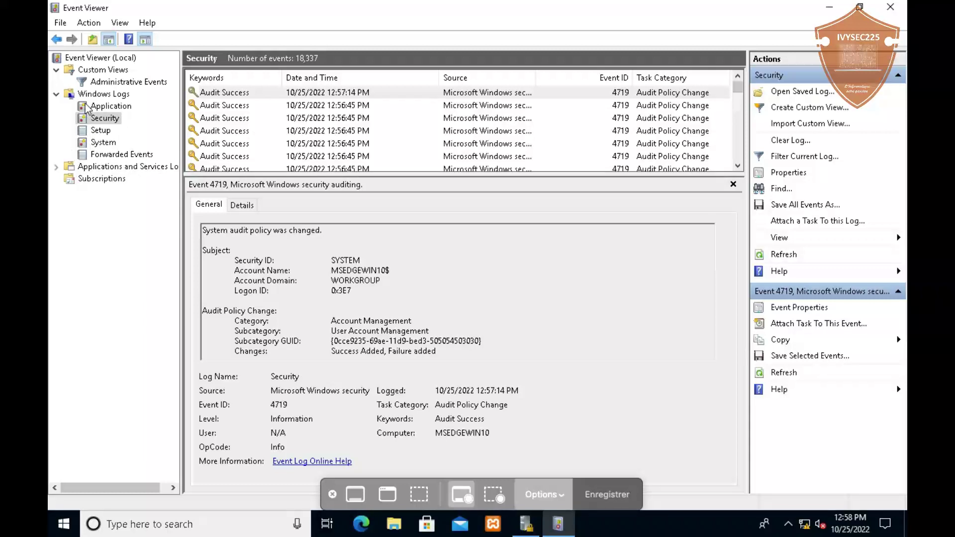
pyautogui.click(120, 81)
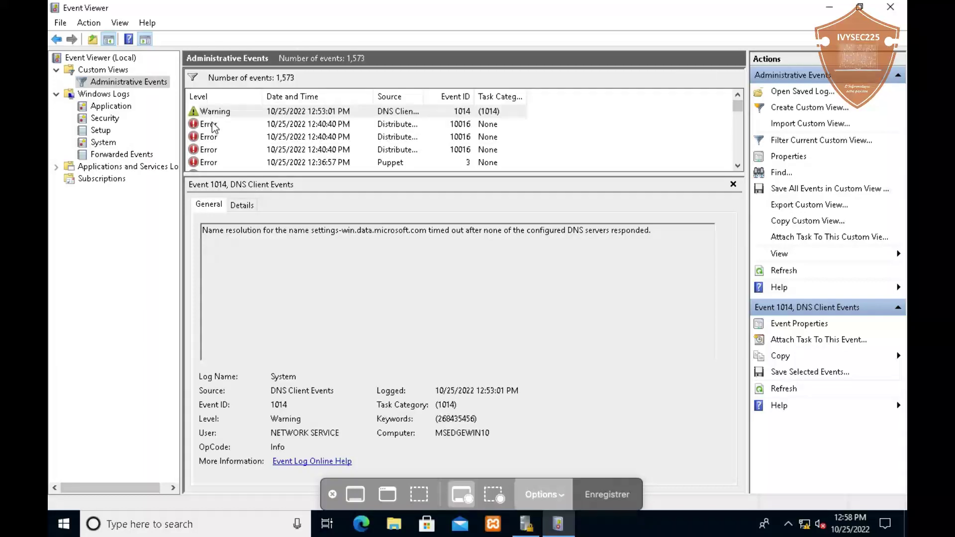
# Scroll through the events of the System log
pyautogui.click(102, 142)
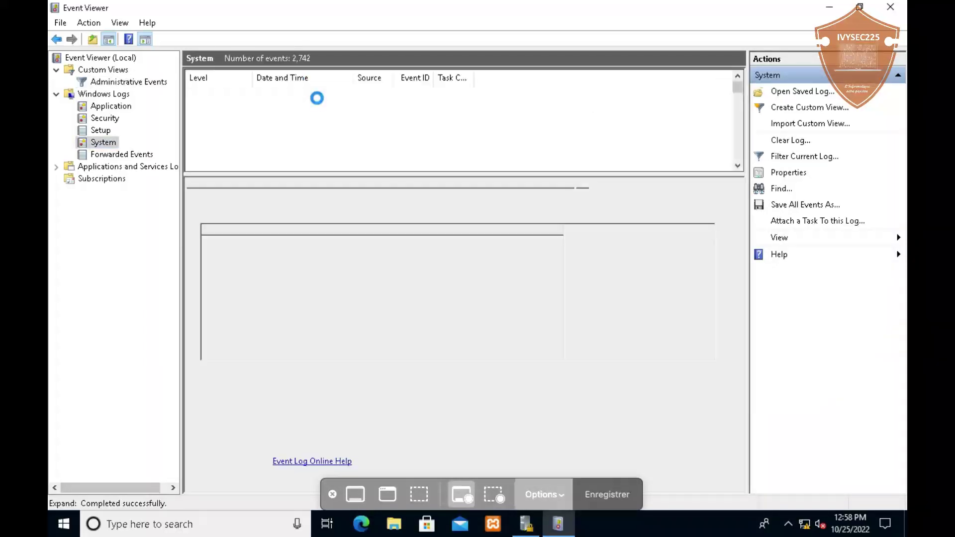
pyautogui.scroll(-3, 246, 138)
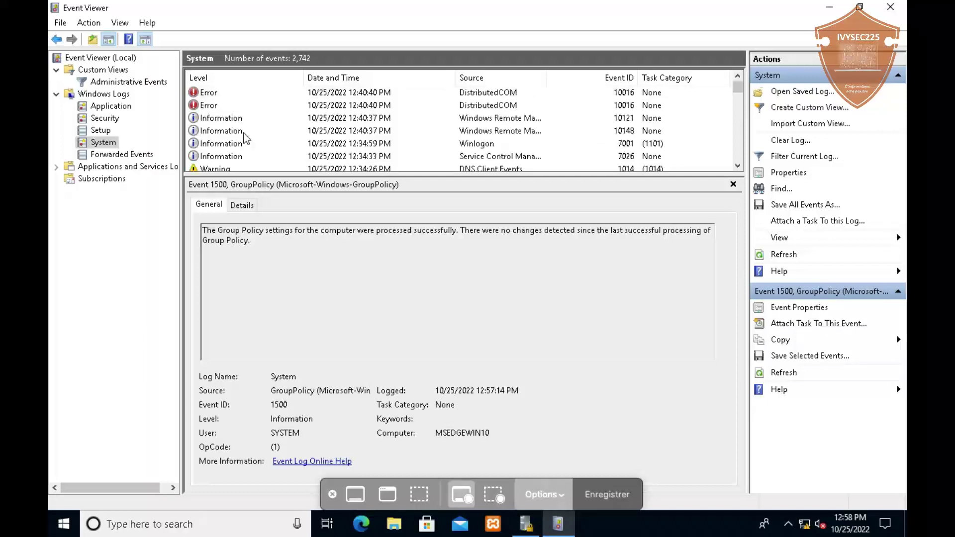
pyautogui.scroll(-3, 246, 137)
pyautogui.scroll(-8, 246, 137)
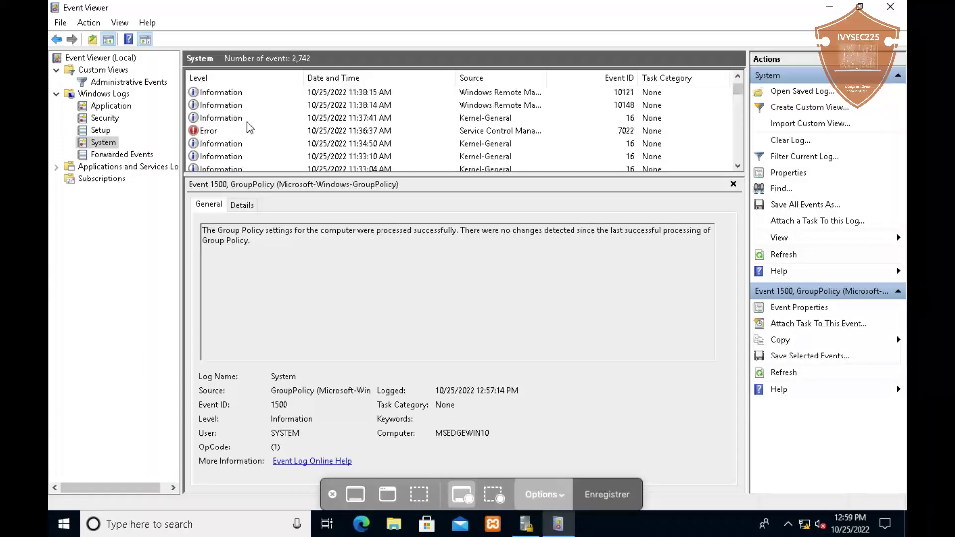
pyautogui.scroll(8, 247, 126)
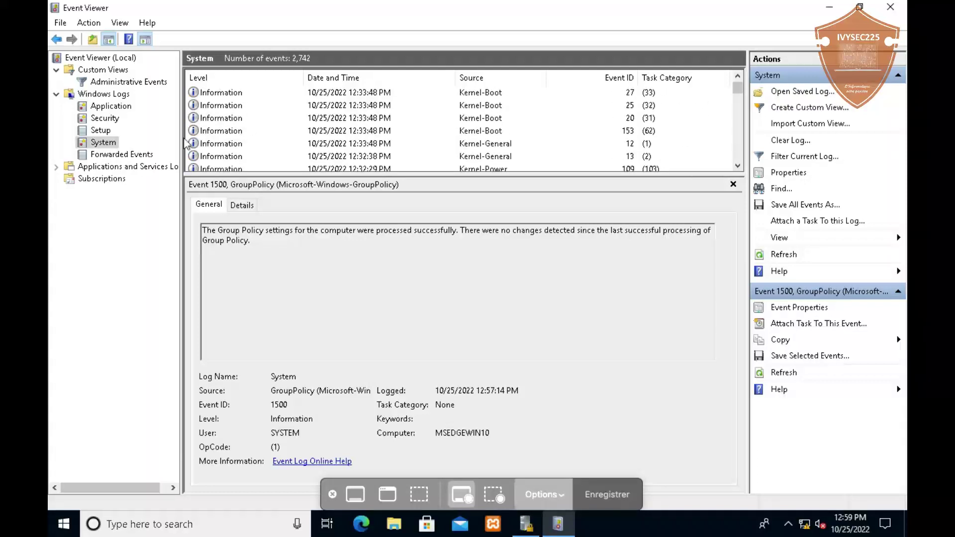
# Inspect a December 2021 servicing event in the Setup log, then show the Security log (18,337 events)
pyautogui.click(102, 129)
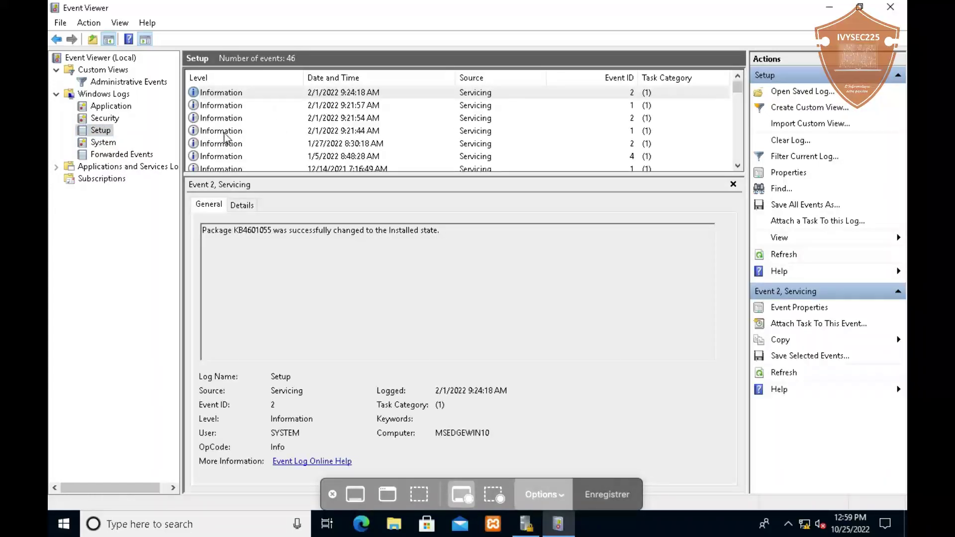
pyautogui.scroll(-3, 224, 134)
pyautogui.click(223, 132)
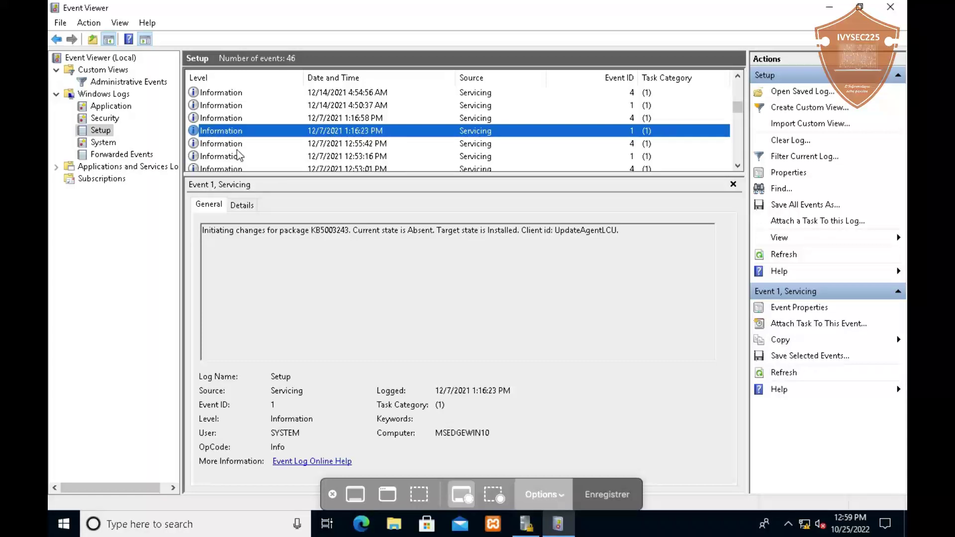
pyautogui.click(105, 119)
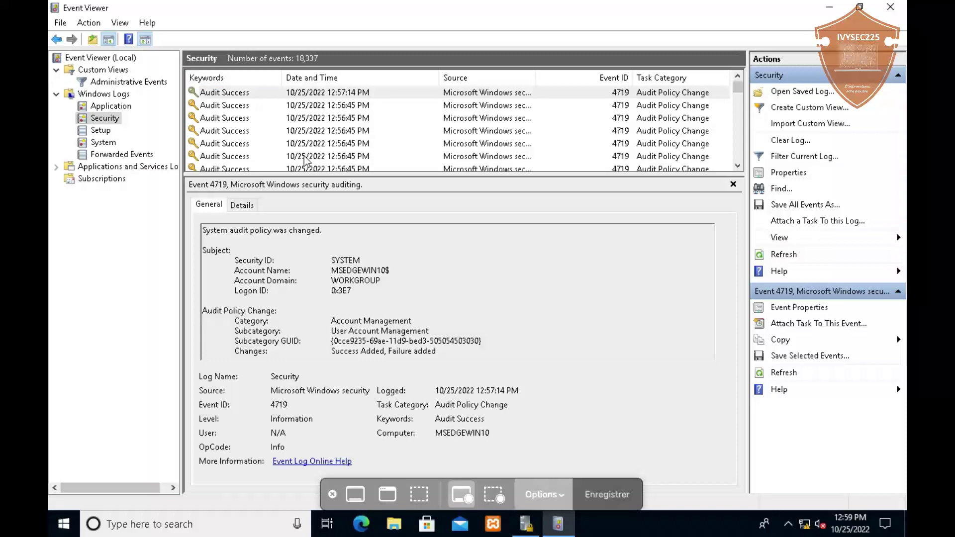
# Inspect the details of the 4672 Special Logon and 5379 credentials-read events
pyautogui.scroll(-10, 264, 149)
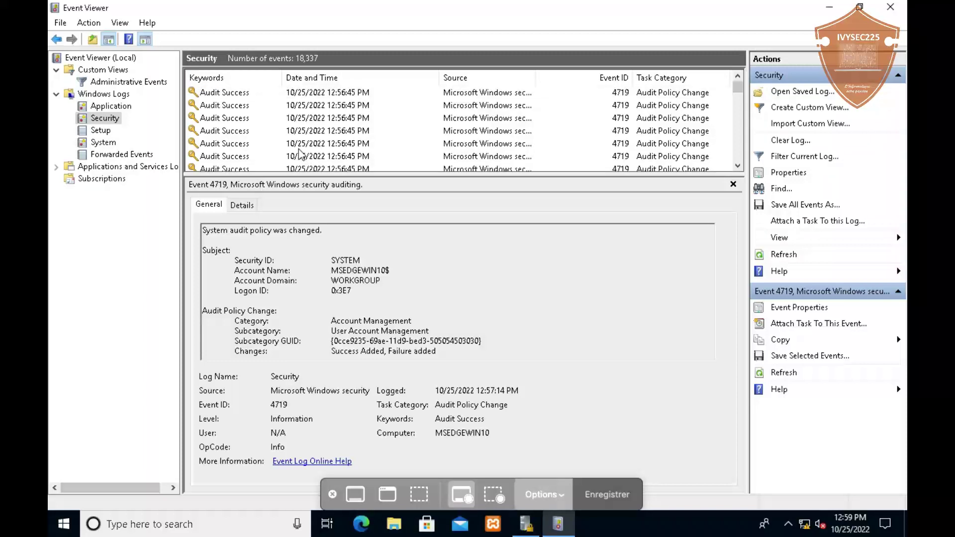
pyautogui.click(225, 144)
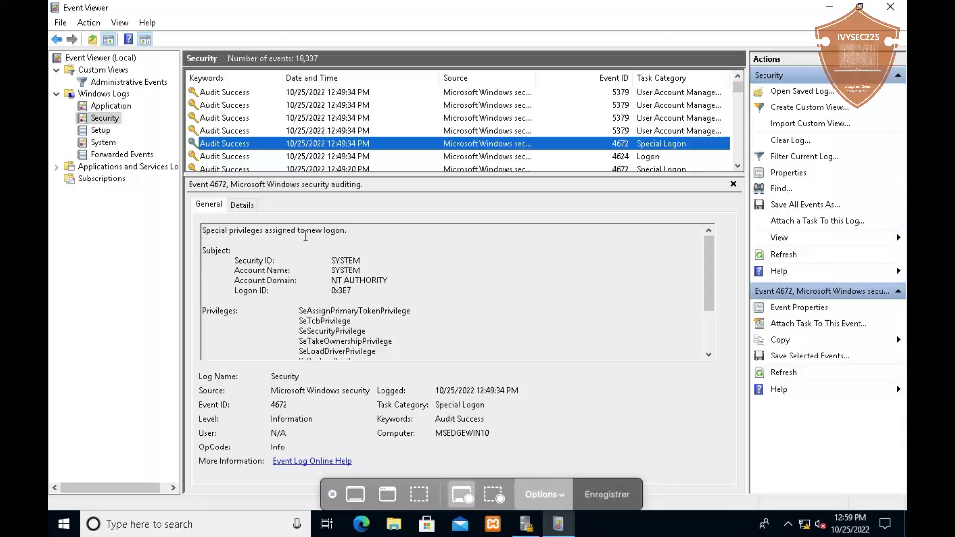
pyautogui.click(664, 123)
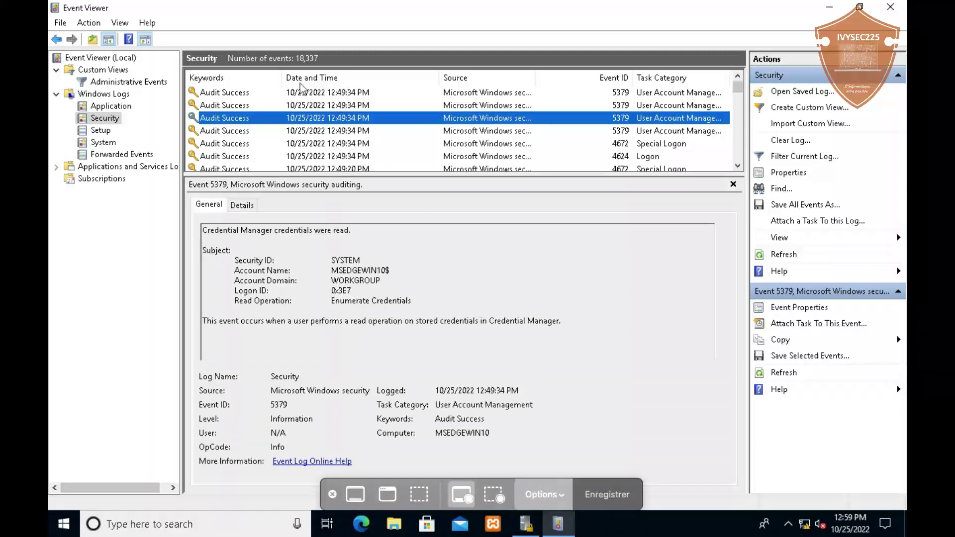
# Show the 4719 event revealing Success removed from Security Group Management auditing
pyautogui.scroll(-2, 349, 128)
pyautogui.scroll(-3, 350, 128)
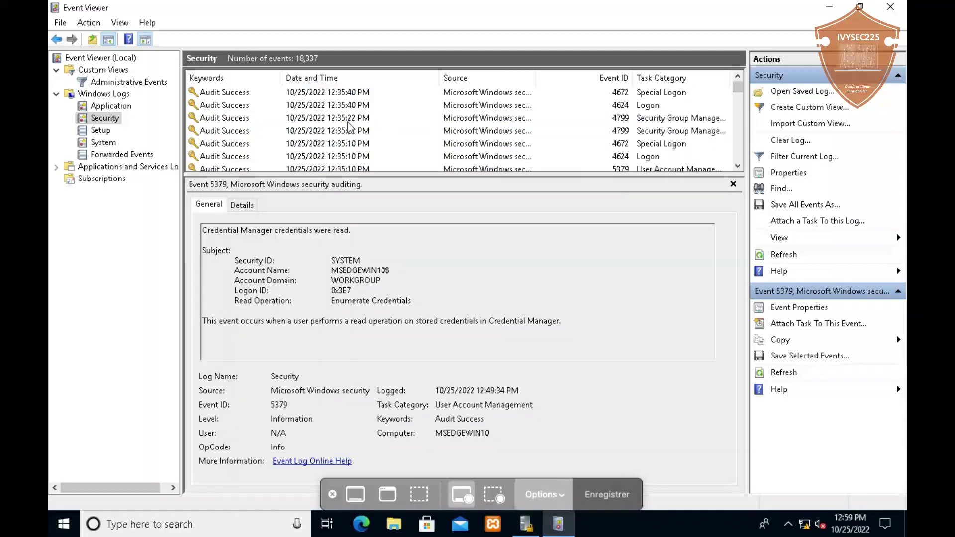
pyautogui.scroll(8, 349, 128)
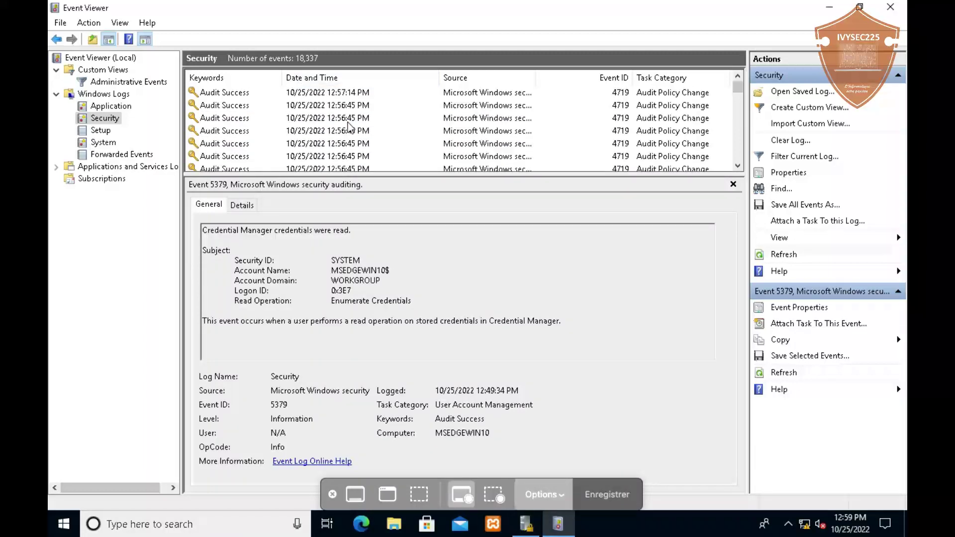
pyautogui.click(239, 118)
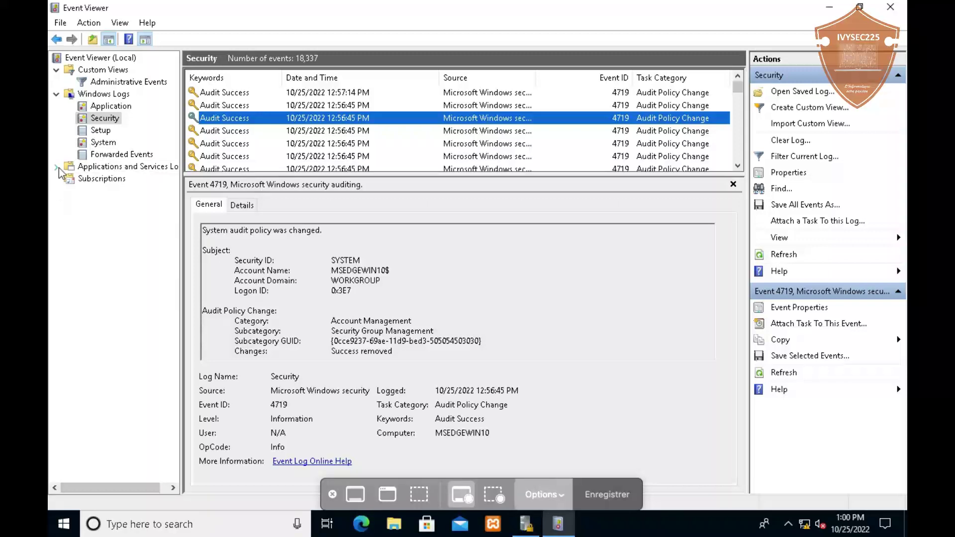
# Expand Applications and Services Logs, view the empty Hardware Events and Internet Explorer logs, expand Microsoft
pyautogui.click(96, 167)
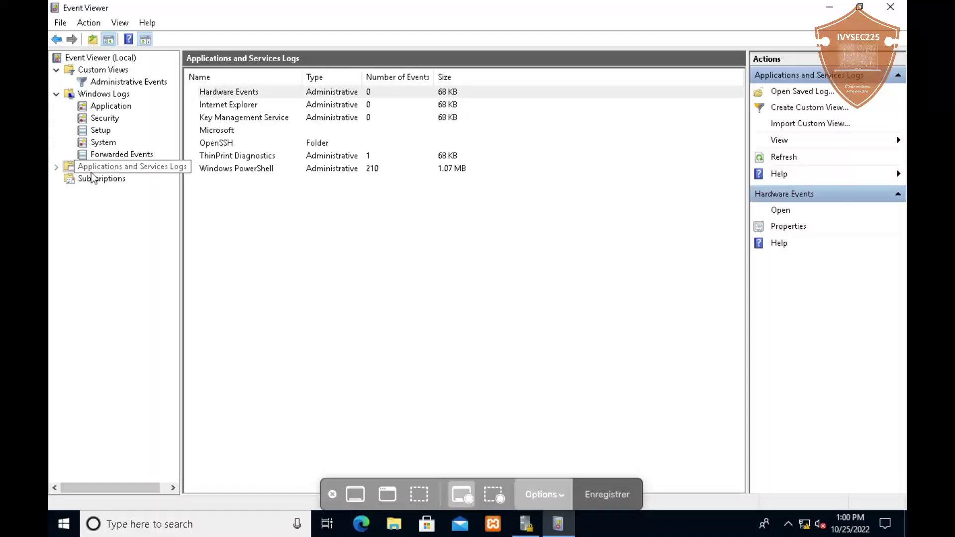
pyautogui.click(56, 167)
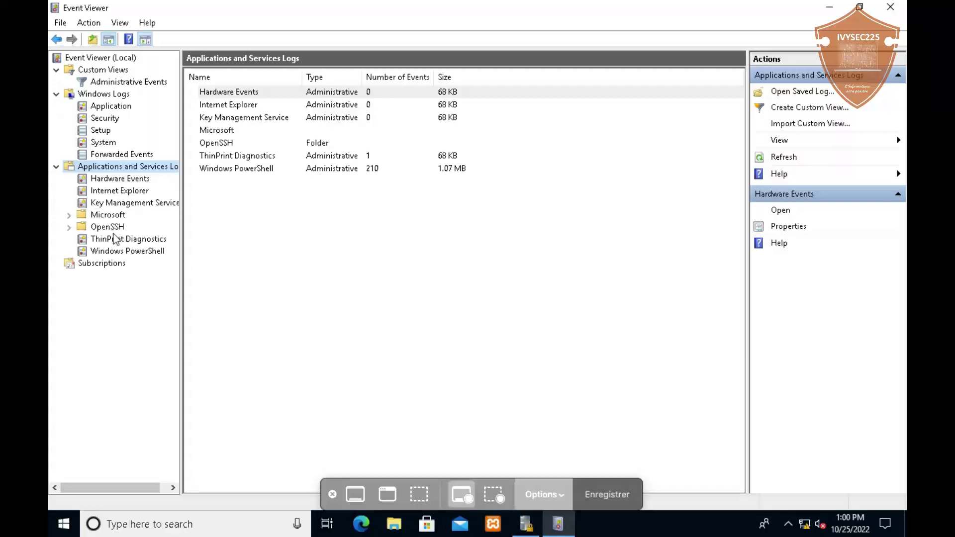
pyautogui.click(135, 180)
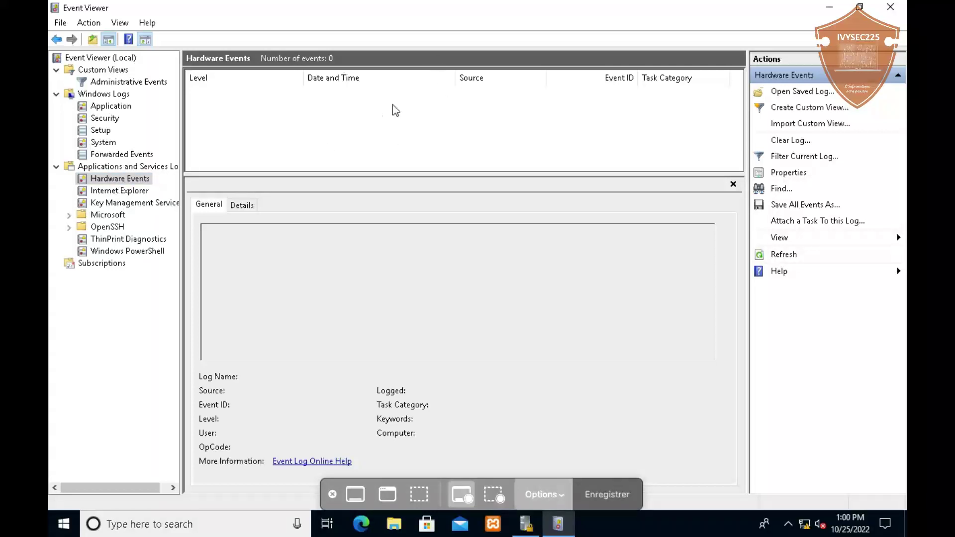
pyautogui.click(138, 191)
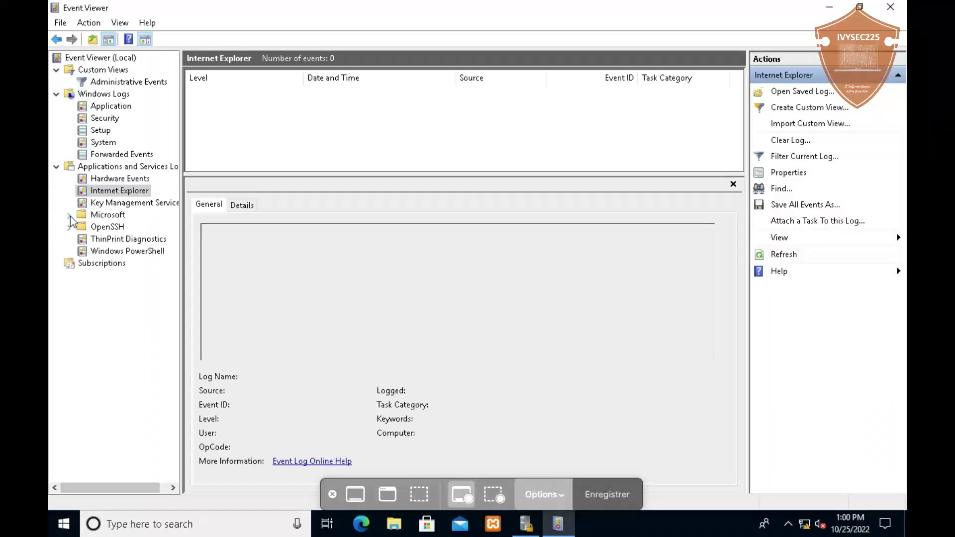
pyautogui.click(69, 214)
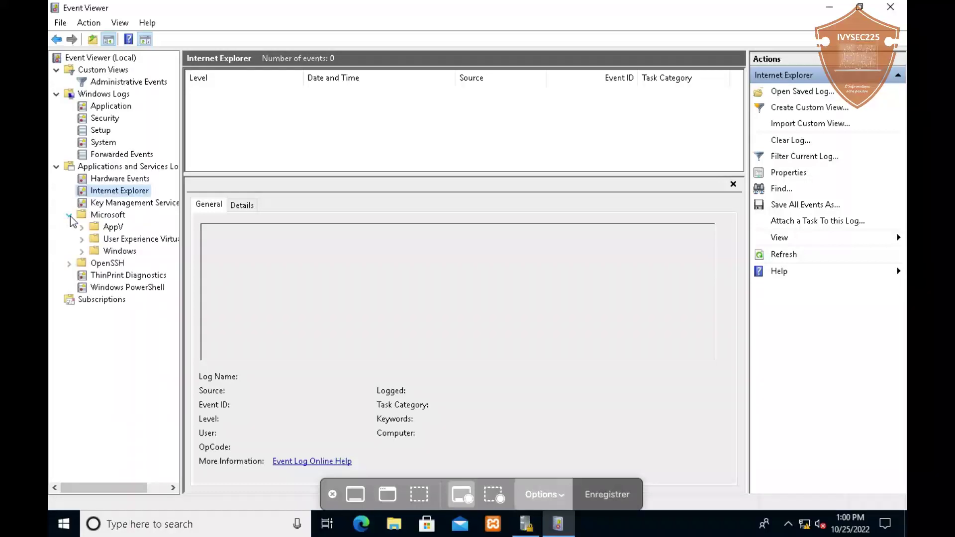
pyautogui.click(82, 251)
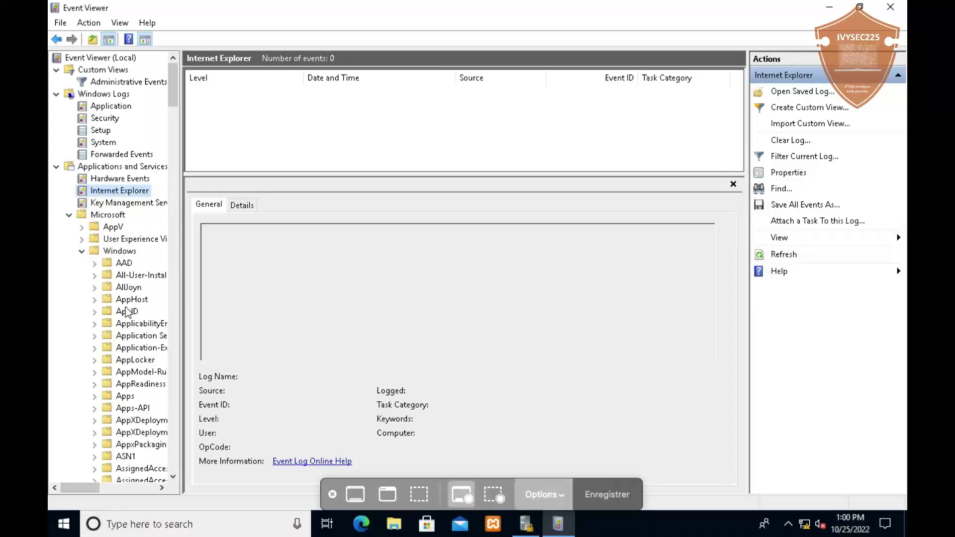
pyautogui.scroll(-5, 135, 383)
pyautogui.scroll(-10, 135, 383)
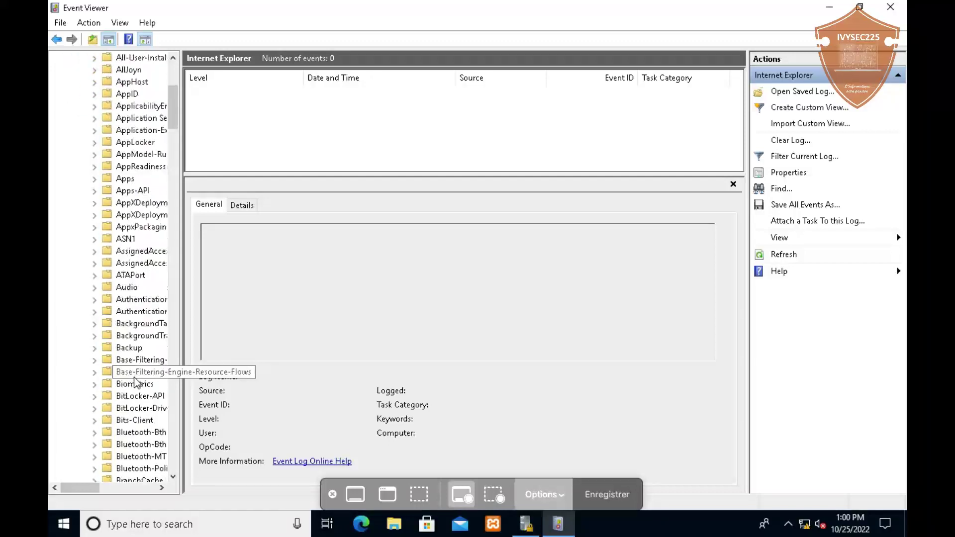
pyautogui.scroll(-11, 136, 370)
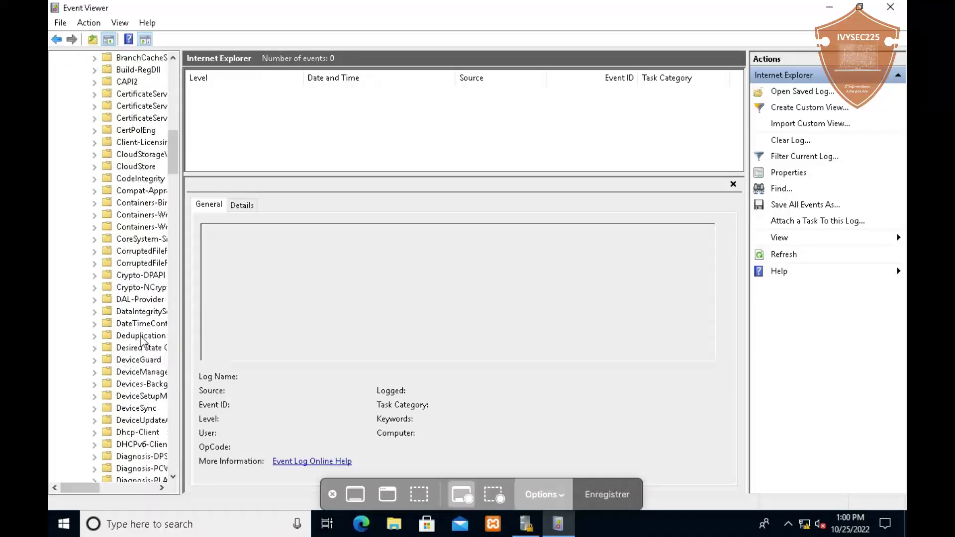
pyautogui.scroll(-15, 144, 326)
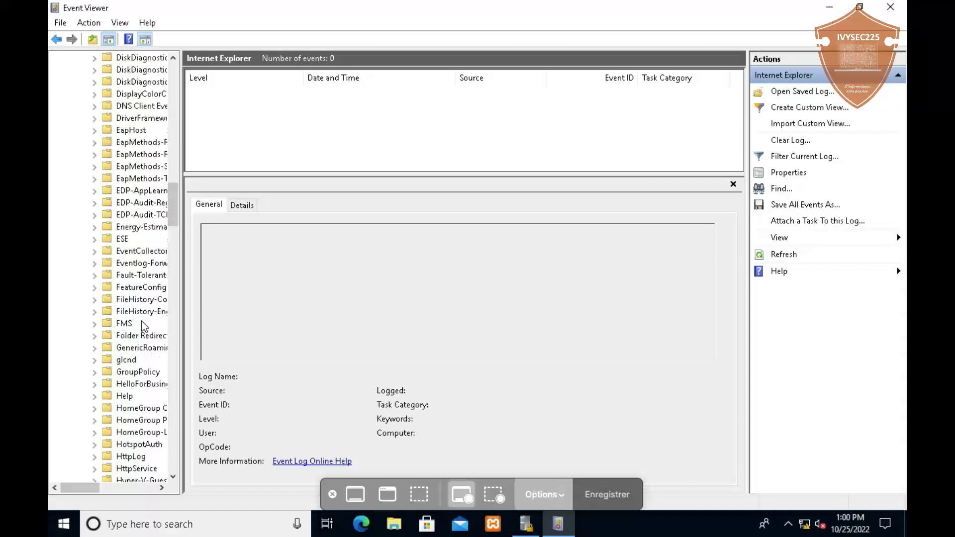
pyautogui.scroll(-6, 144, 326)
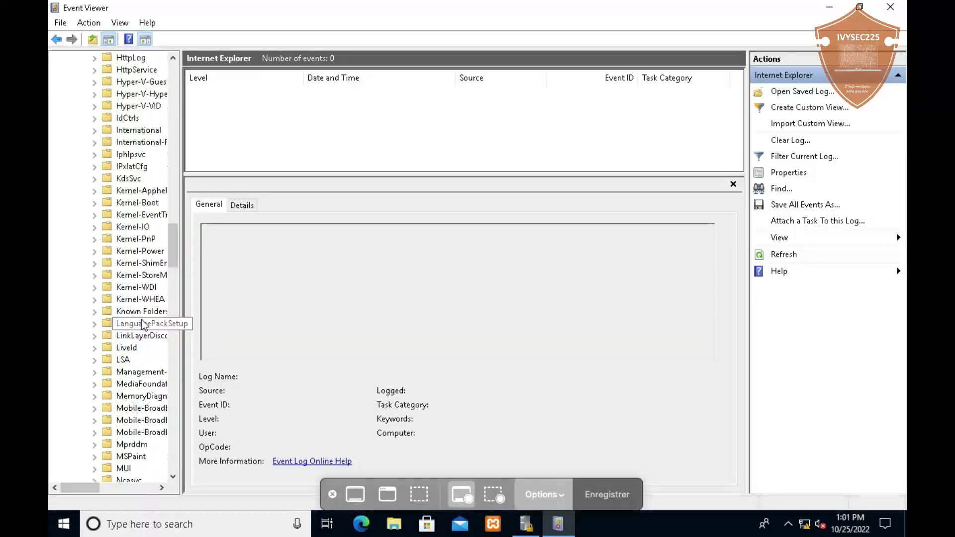
pyautogui.scroll(-7, 142, 320)
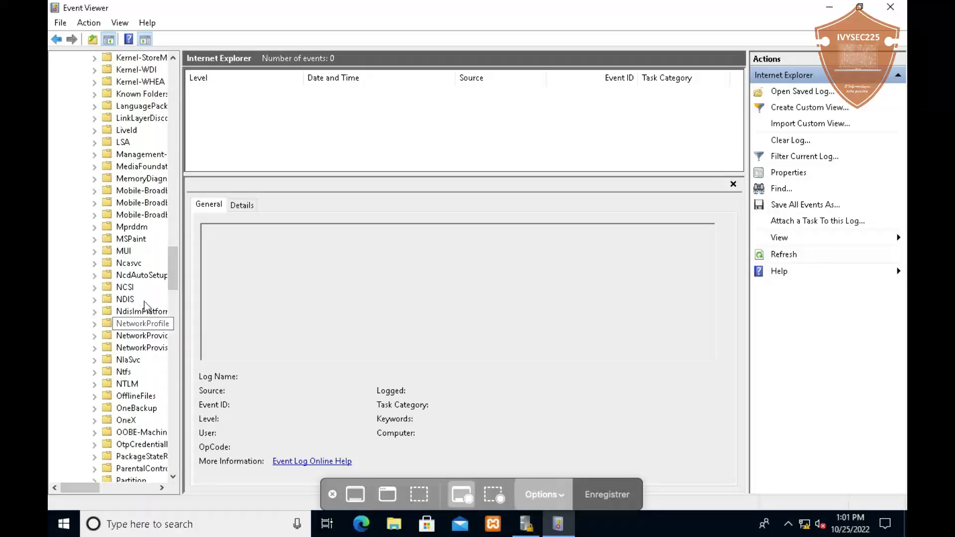
pyautogui.scroll(-16, 144, 304)
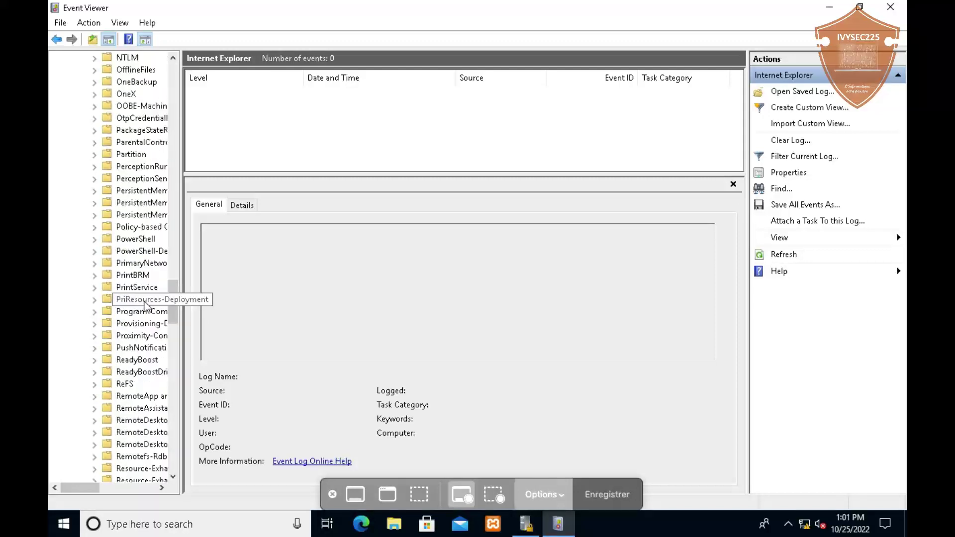
pyautogui.scroll(-7, 145, 304)
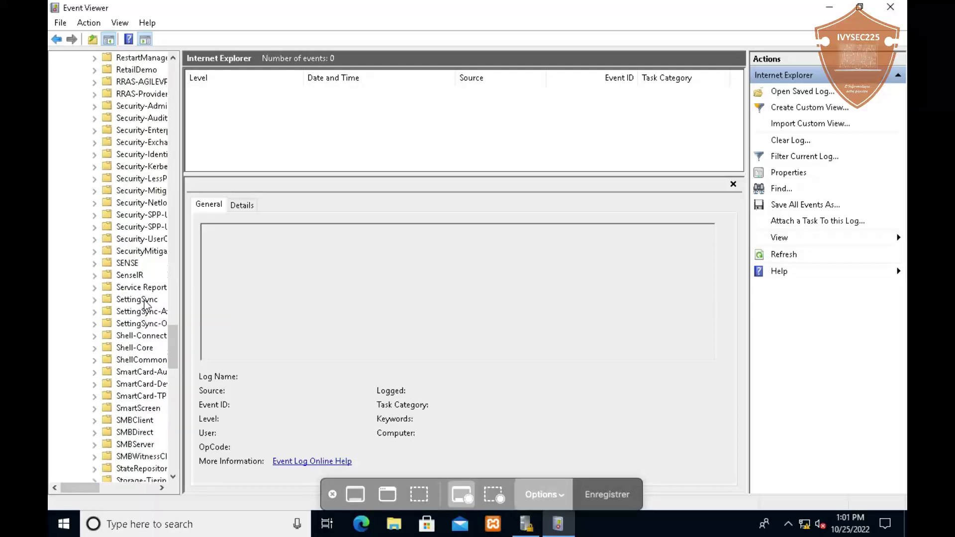
pyautogui.scroll(-1, 144, 305)
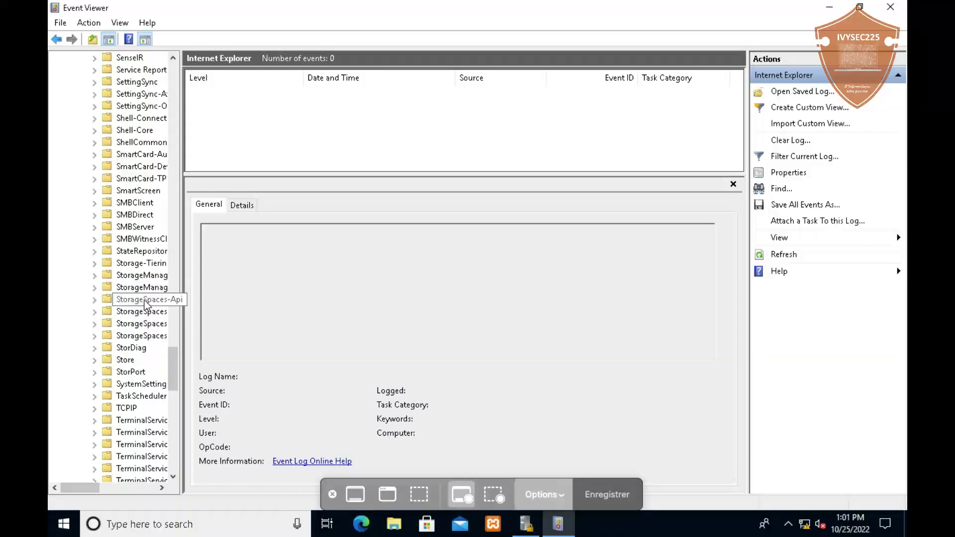
pyautogui.scroll(-5, 146, 304)
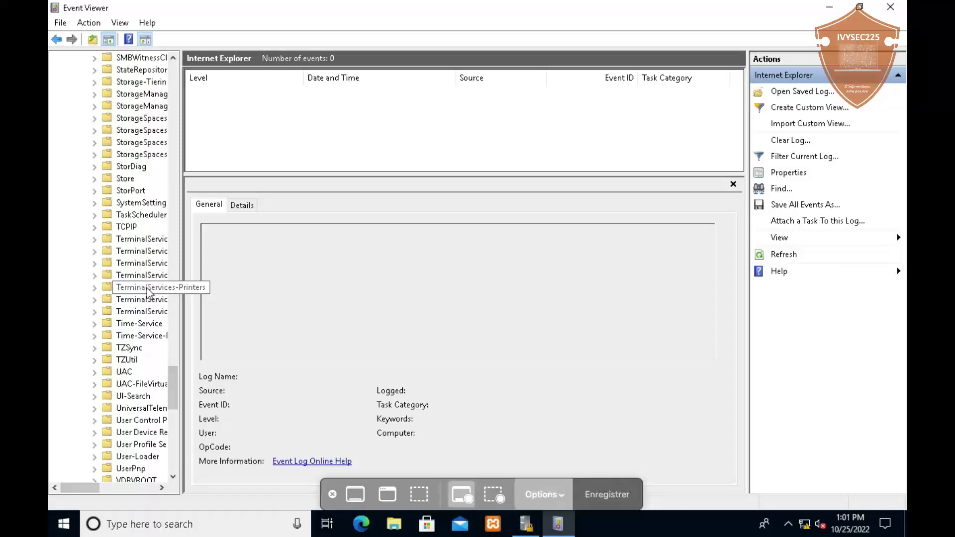
pyautogui.scroll(-2, 148, 292)
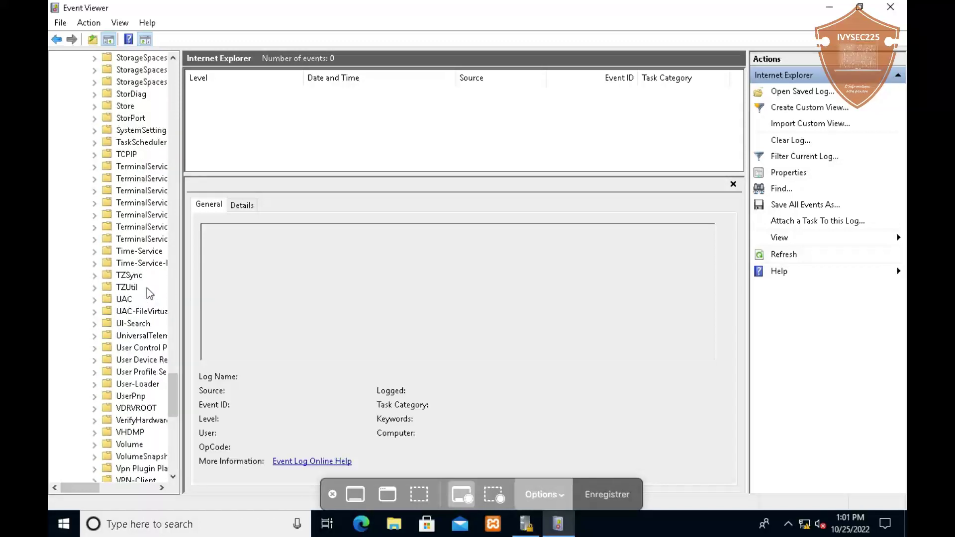
pyautogui.scroll(-2, 149, 293)
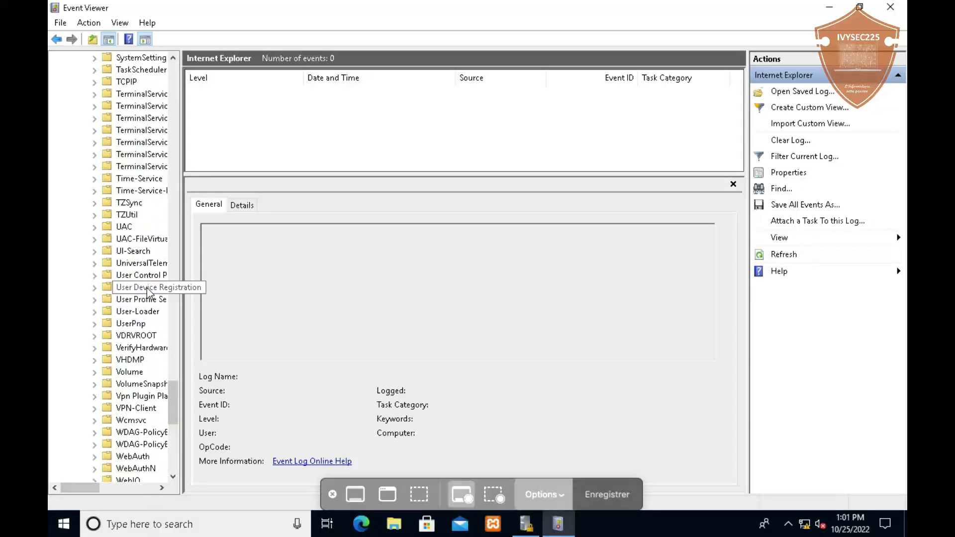
pyautogui.scroll(-2, 149, 293)
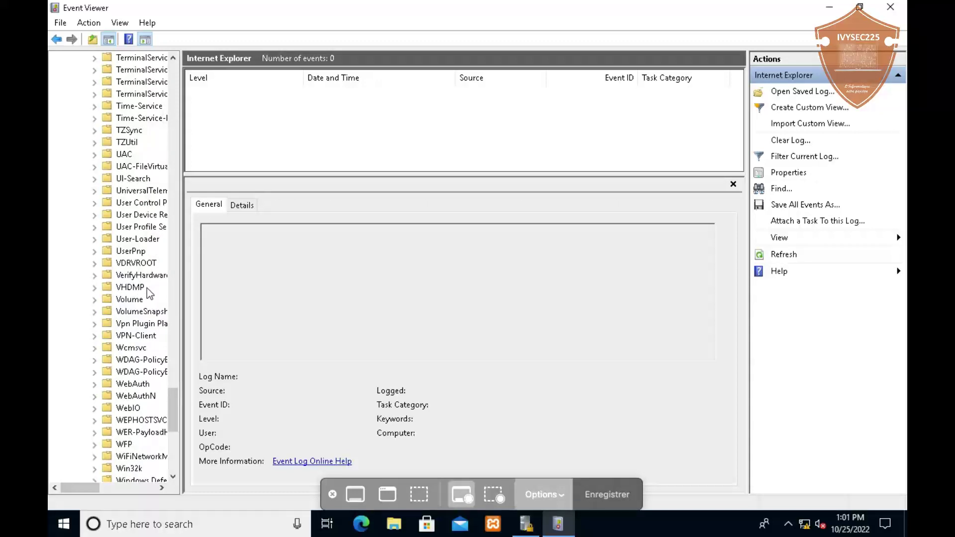
pyautogui.scroll(-3, 149, 293)
pyautogui.scroll(-3, 149, 294)
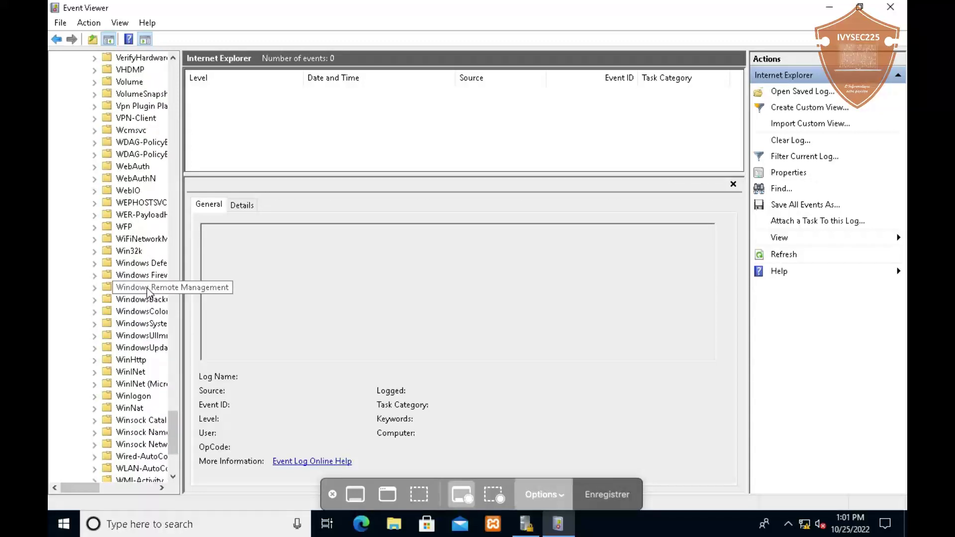
pyautogui.scroll(20, 148, 294)
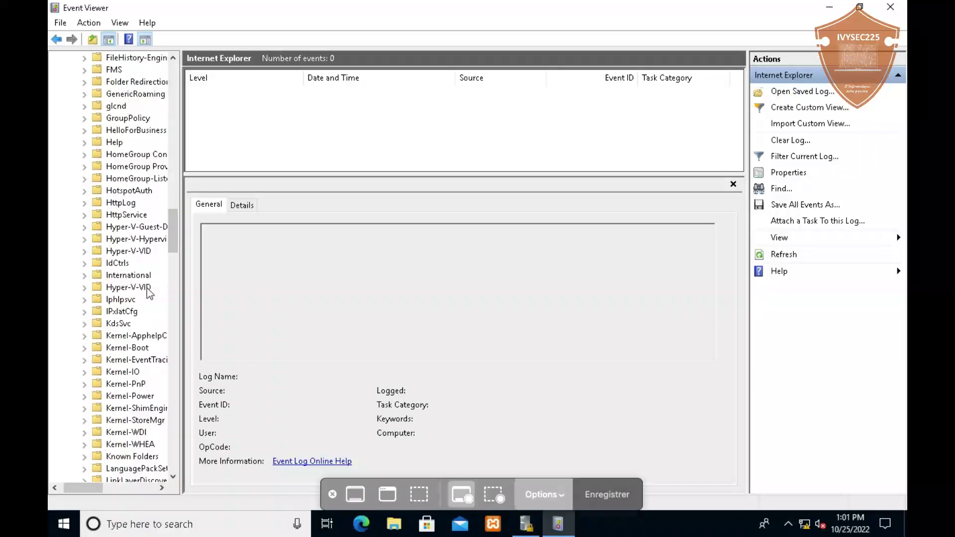
pyautogui.scroll(15, 149, 293)
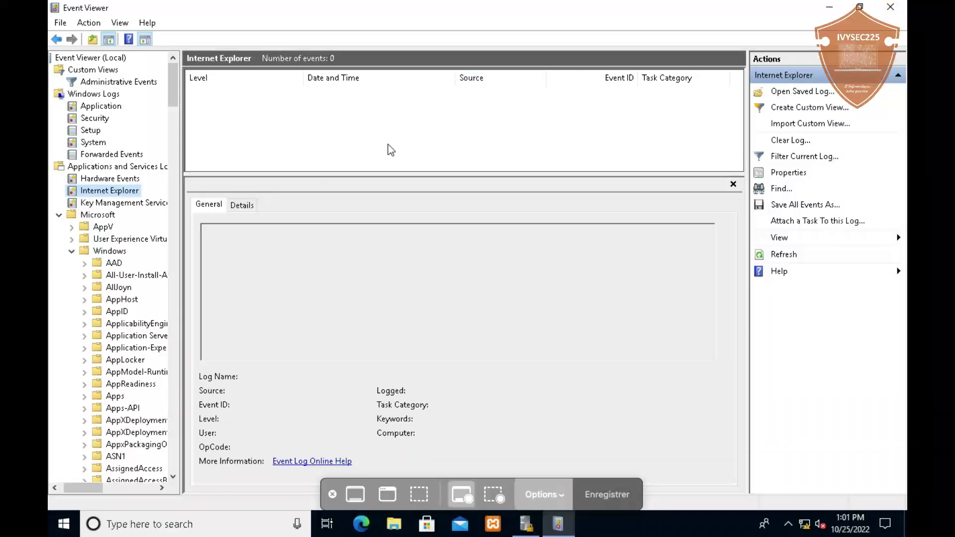
# Close Event Viewer and bring up the Windows Run dialog
pyautogui.click(890, 7)
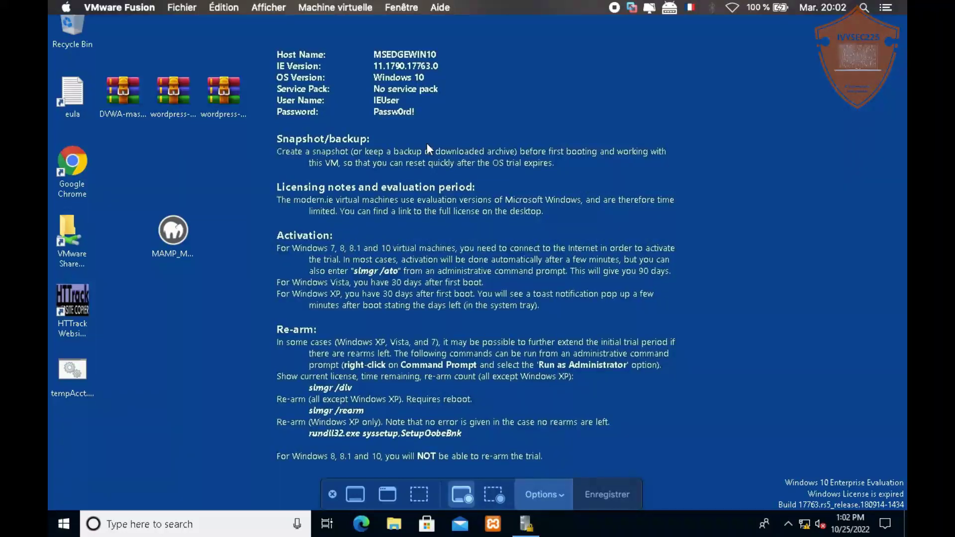
pyautogui.press('super+r')
# Run 'shutdown -s -t 0' from the Run dialog to power off the VM immediately
pyautogui.write('shutd')
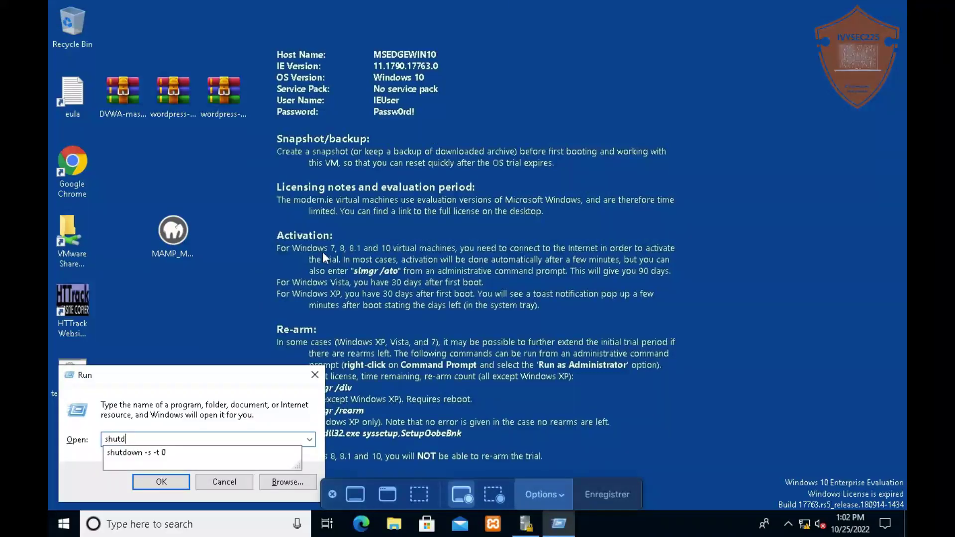
pyautogui.press('Down')
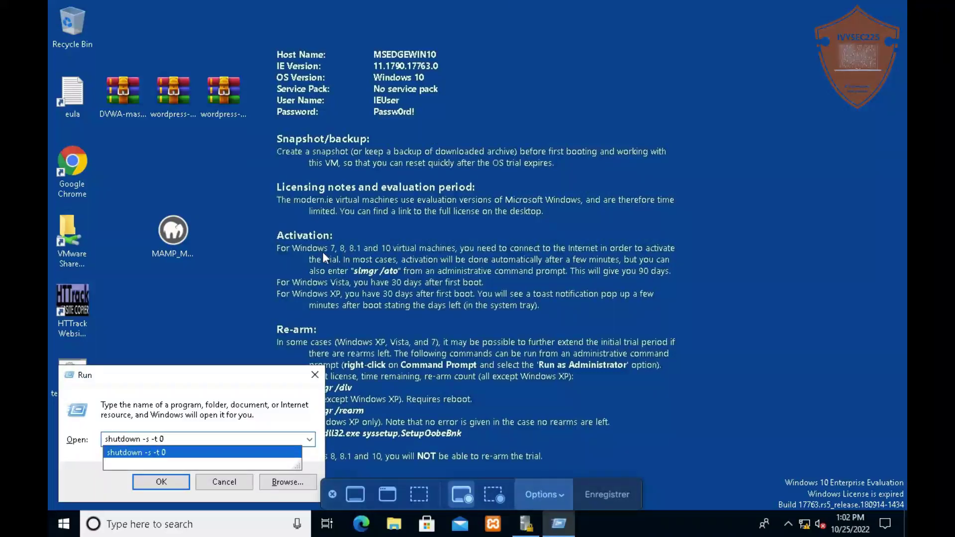
pyautogui.press('Return')
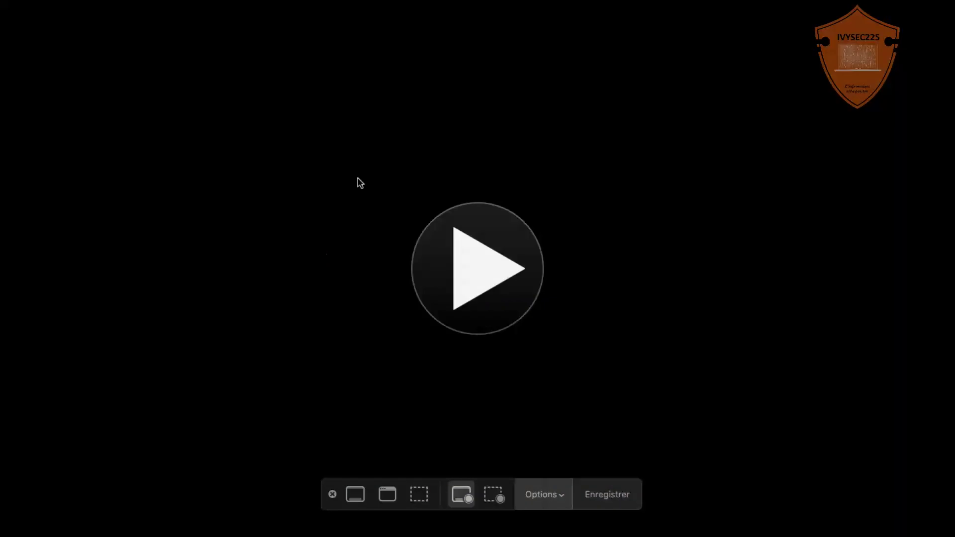
# Power on the VM and press F2 at the splash to enter PhoenixBIOS Setup
pyautogui.moveTo(390, 3)
pyautogui.click(472, 292)
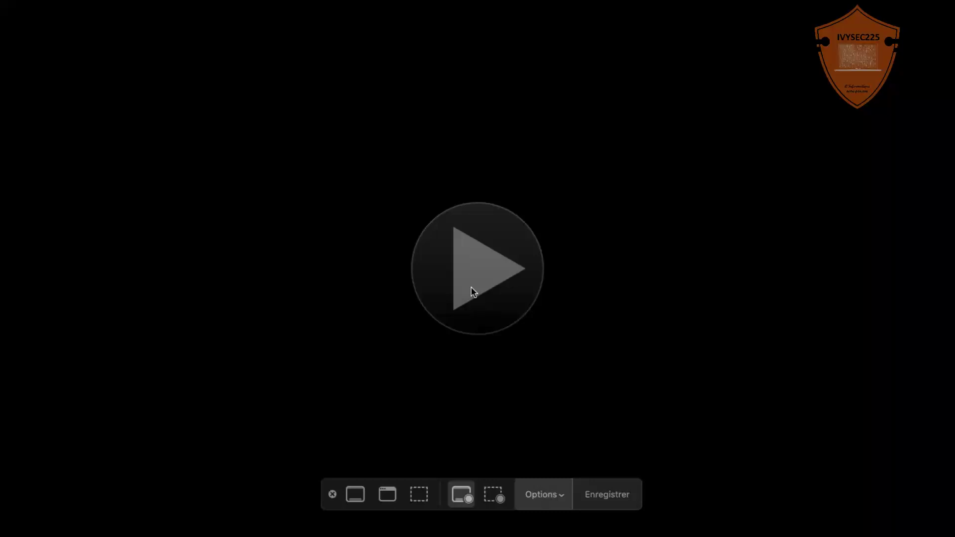
pyautogui.press('F2')
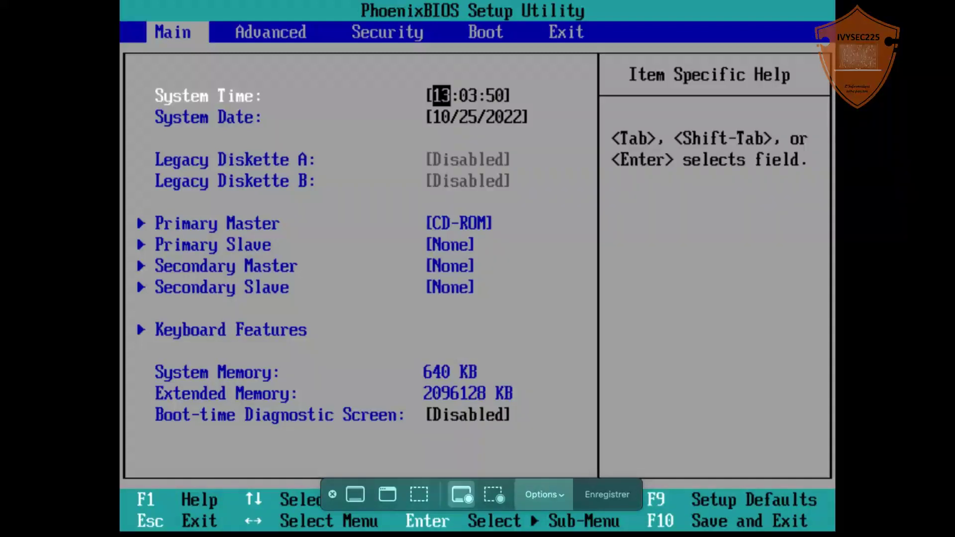
# Move from the Main page to the Security page with supervisor and user password settings
pyautogui.press('Down')
pyautogui.press('Down')
pyautogui.press('Down')
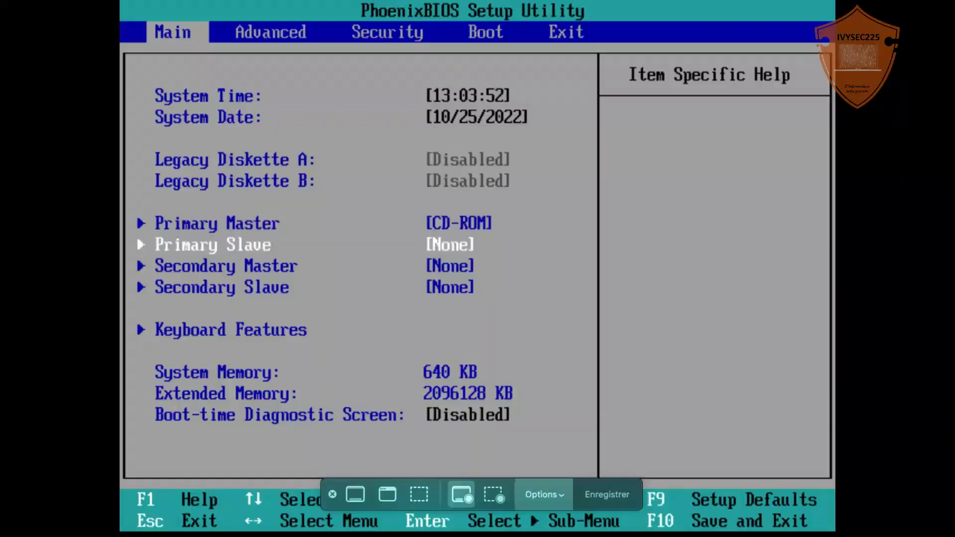
pyautogui.press('Down')
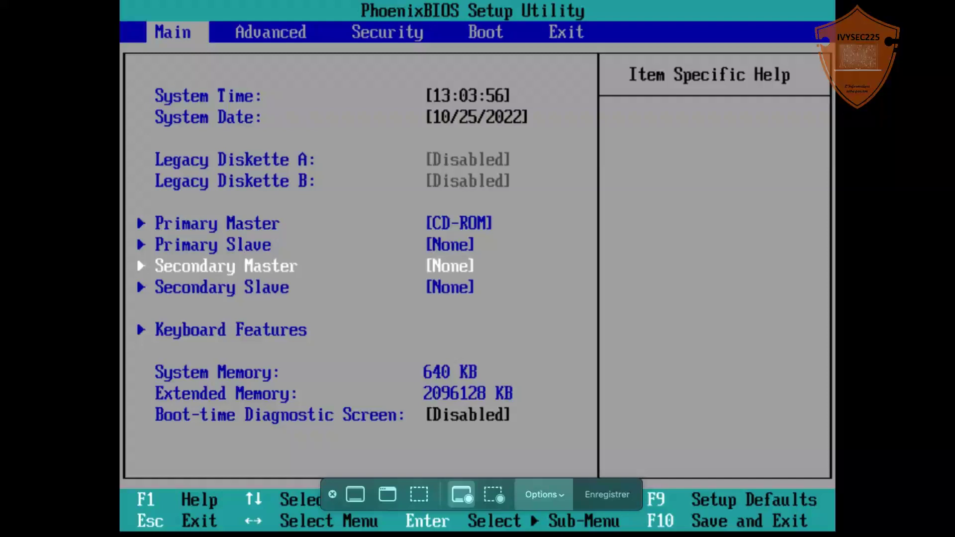
pyautogui.press('Right')
pyautogui.press('Right')
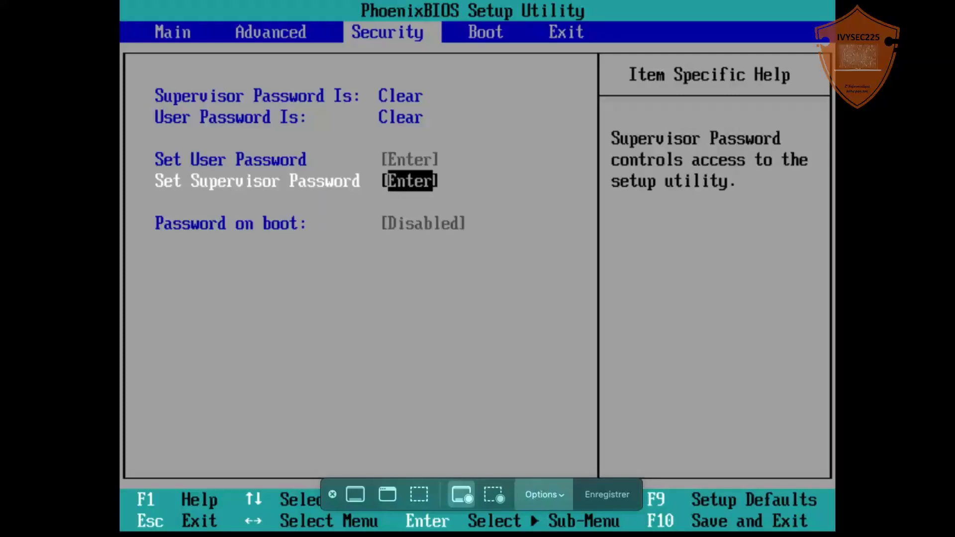
# Set a new supervisor password, entering it twice to confirm
pyautogui.press('Return')
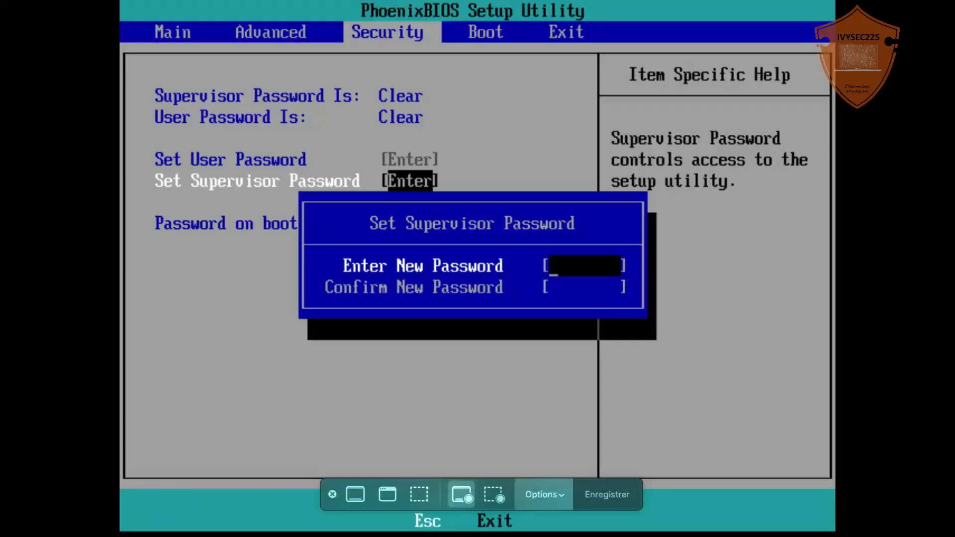
pyautogui.write('1234')
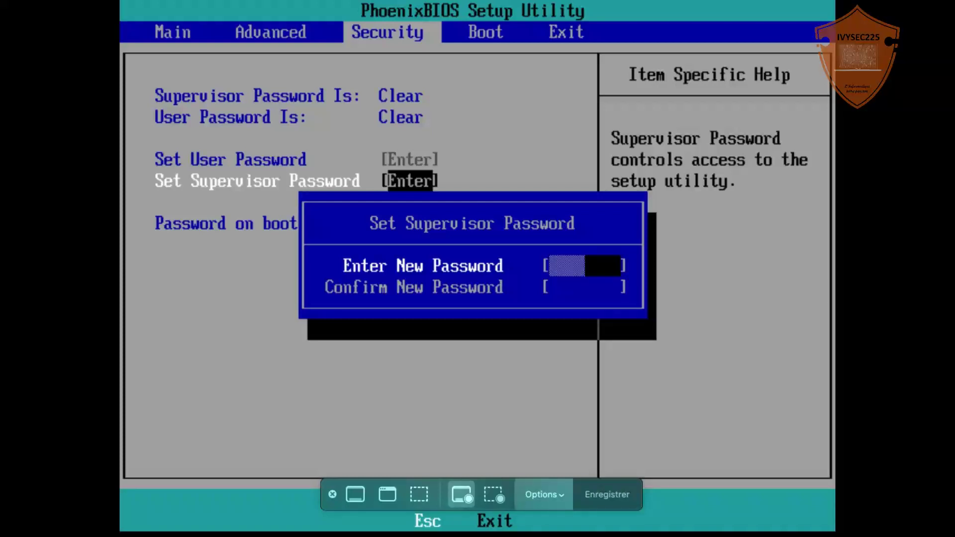
pyautogui.press('Return')
pyautogui.write('1234')
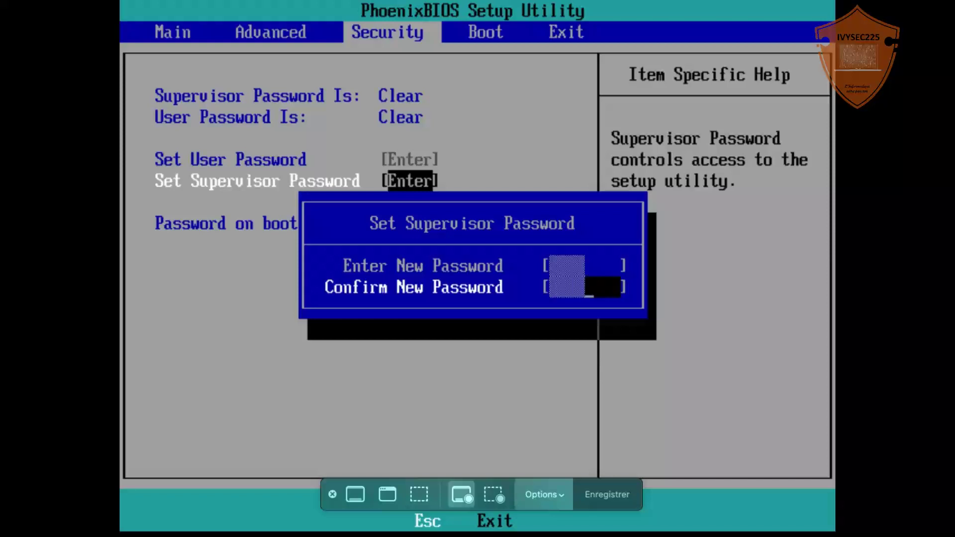
pyautogui.press('Return')
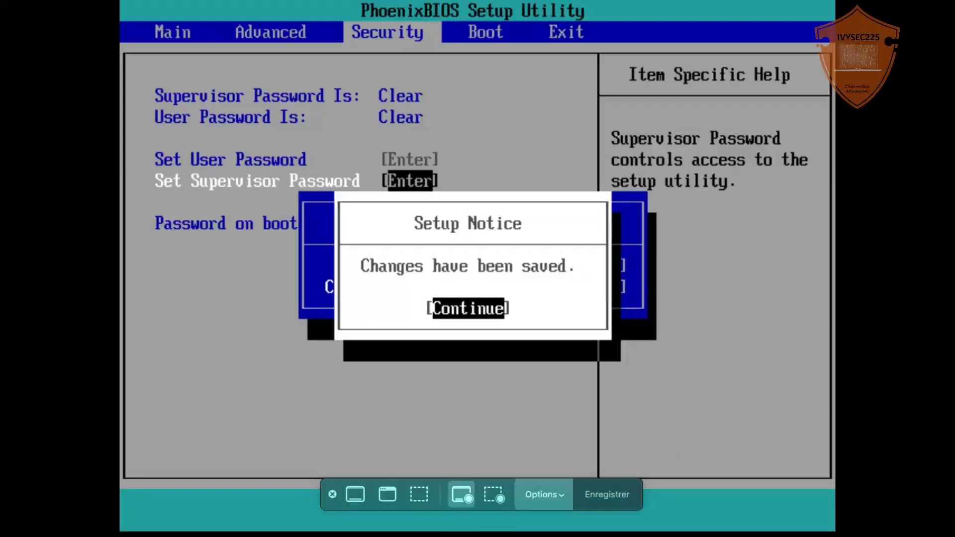